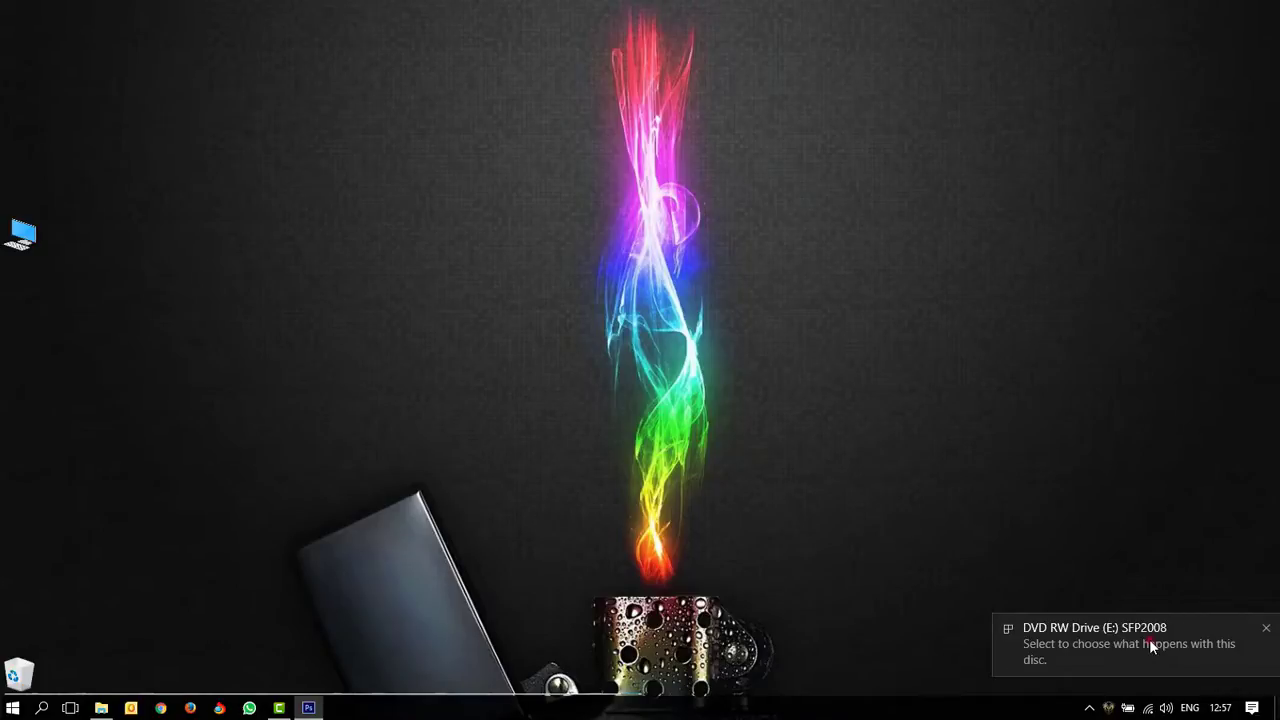
Step: Bring up the AutoPlay choices for the SFP2008 disc in DVD RW Drive (E:)
click(1150, 642)
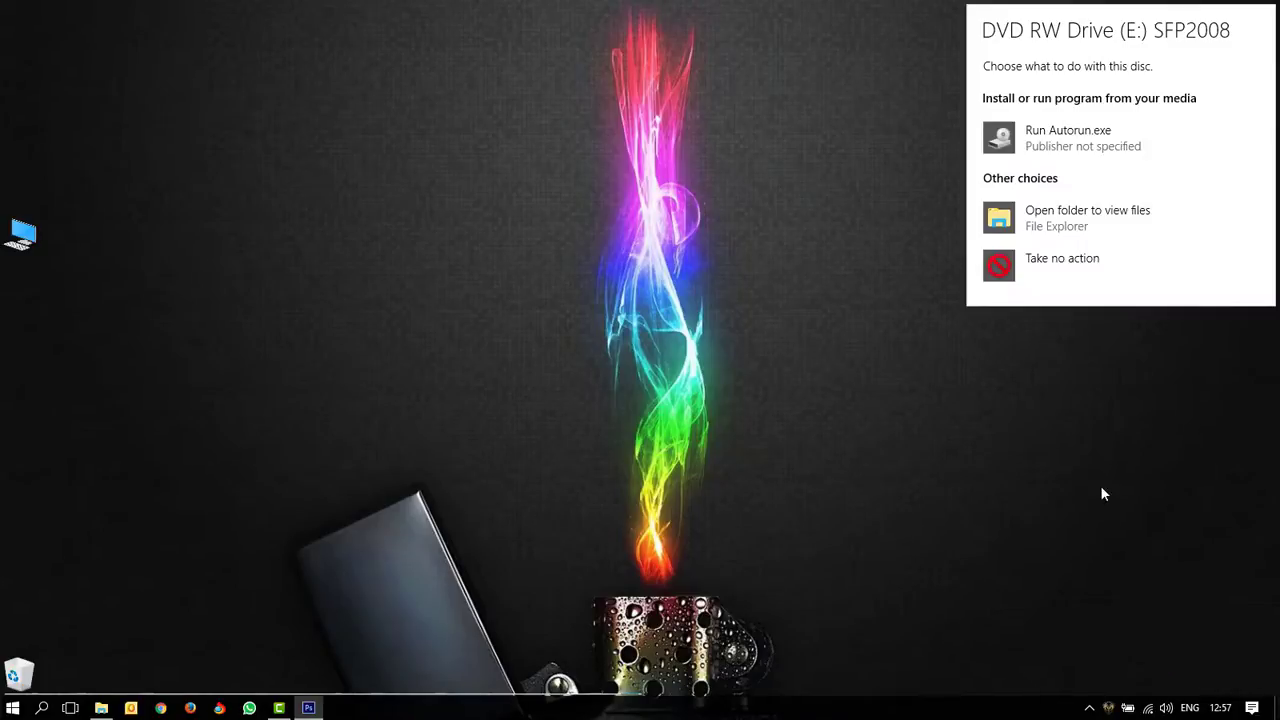
Step: Open the SFP2008 disc's files and resize the Explorer window to show all nine items
click(1068, 226)
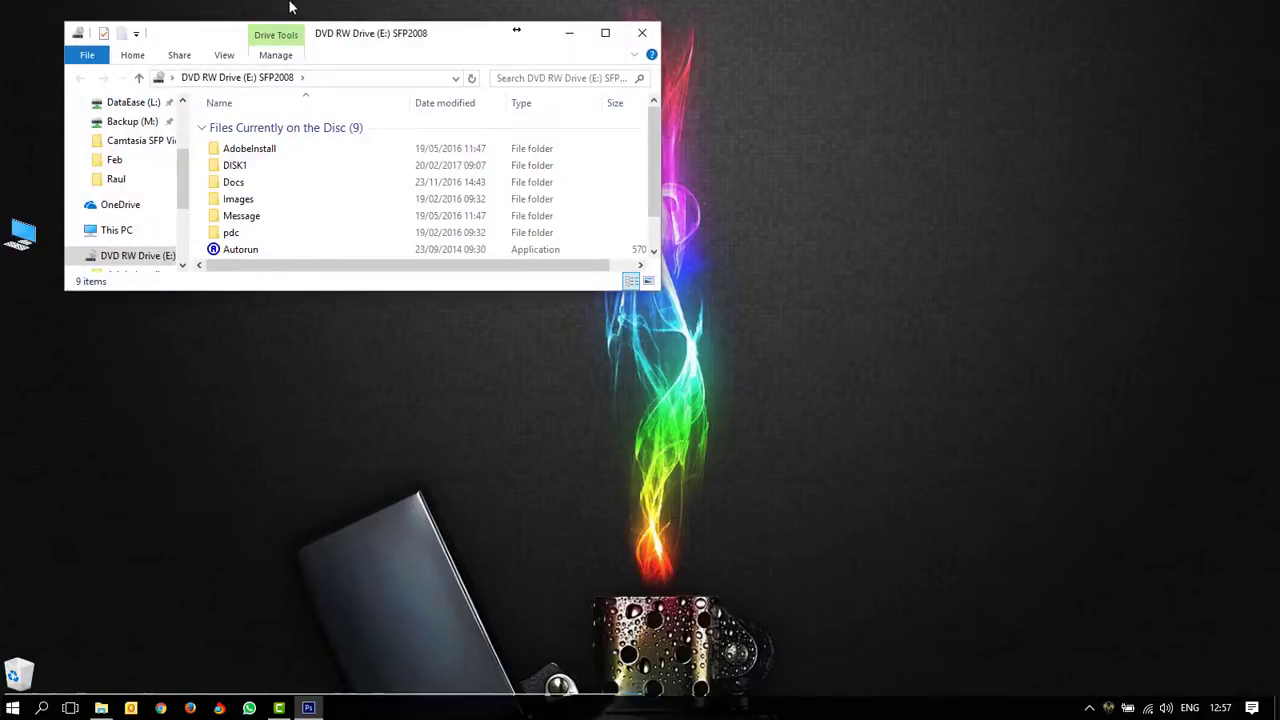
drag(357, 40, 487, 62)
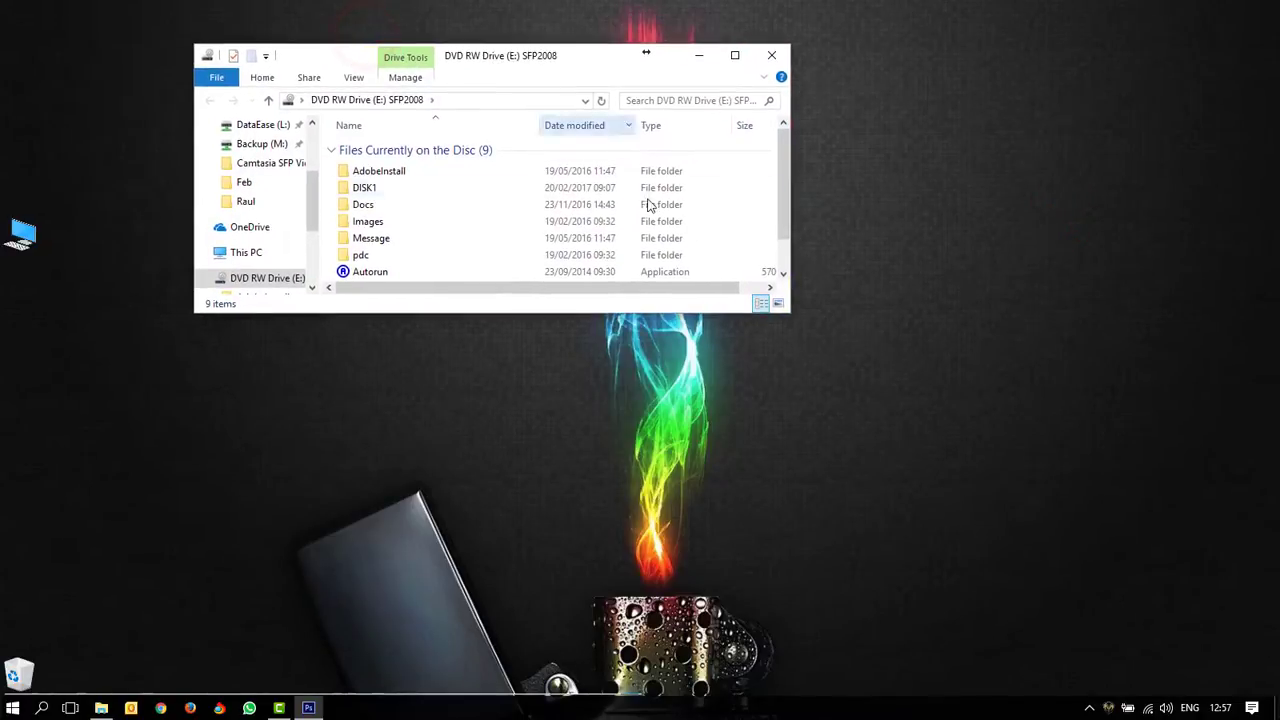
drag(792, 314, 835, 368)
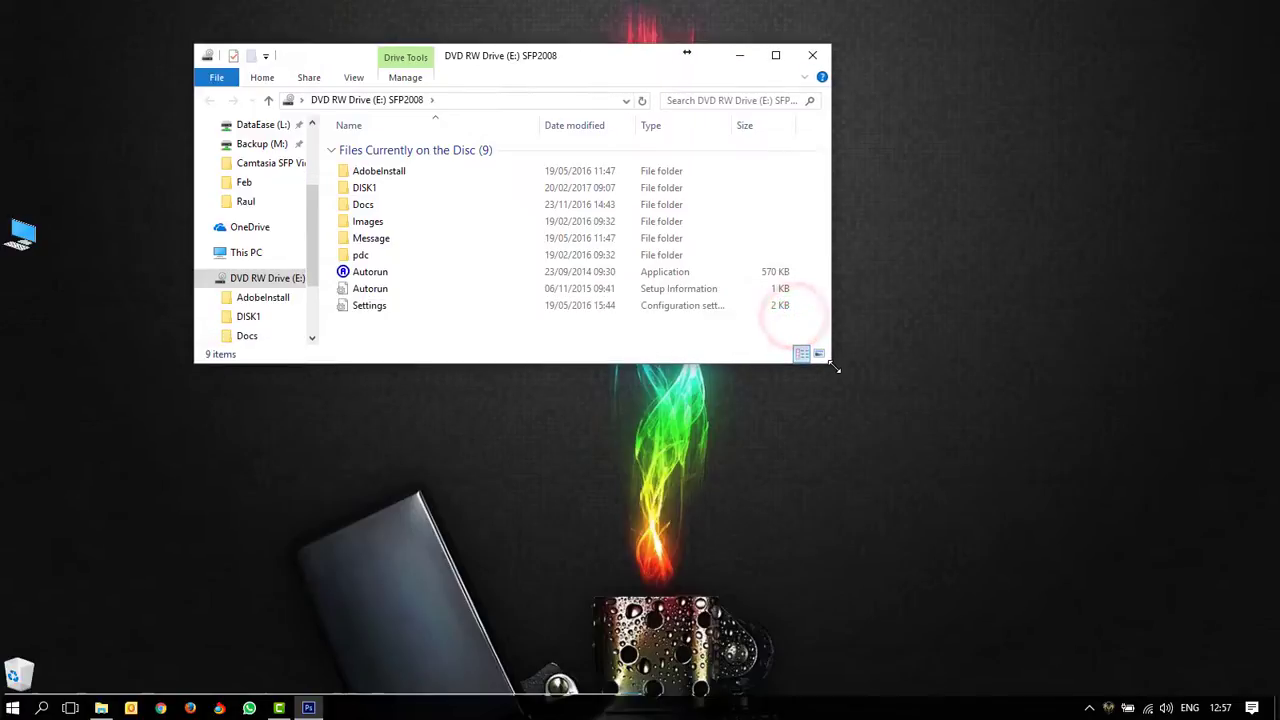
click(377, 279)
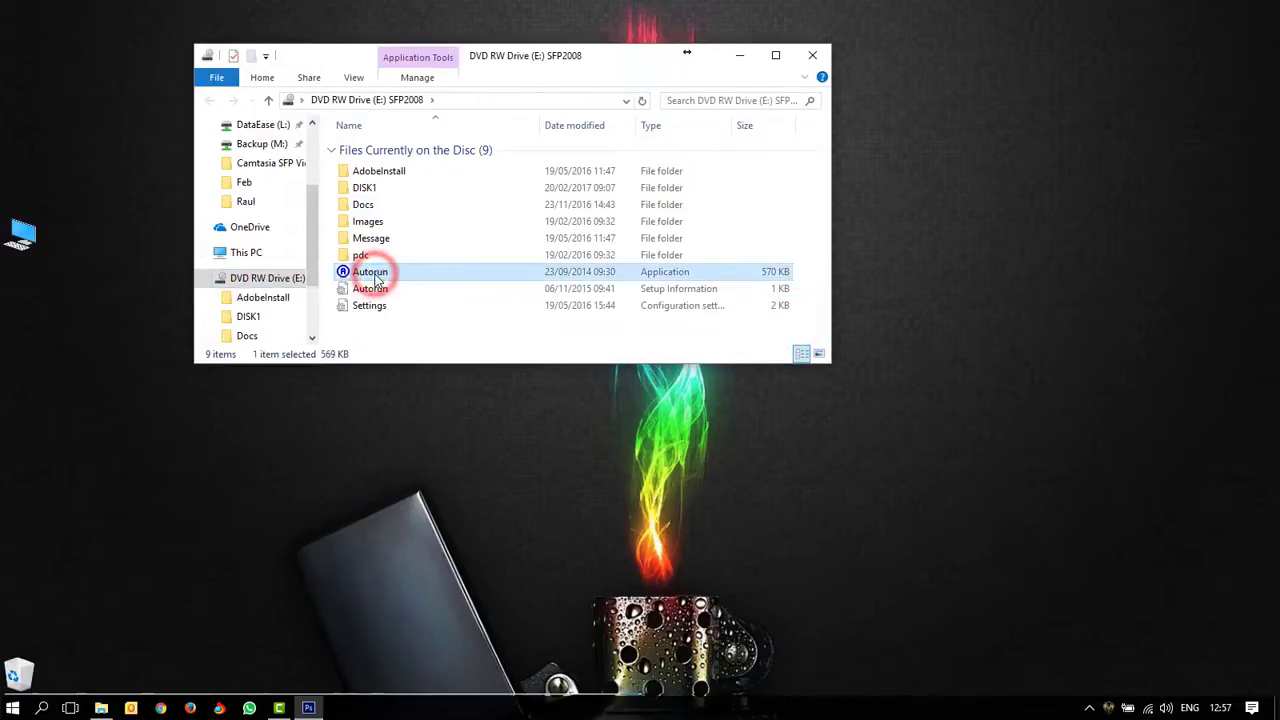
Step: Run the disc's Autorun and choose ShareFriend Pro to launch its InstallShield Wizard
double_click(377, 279)
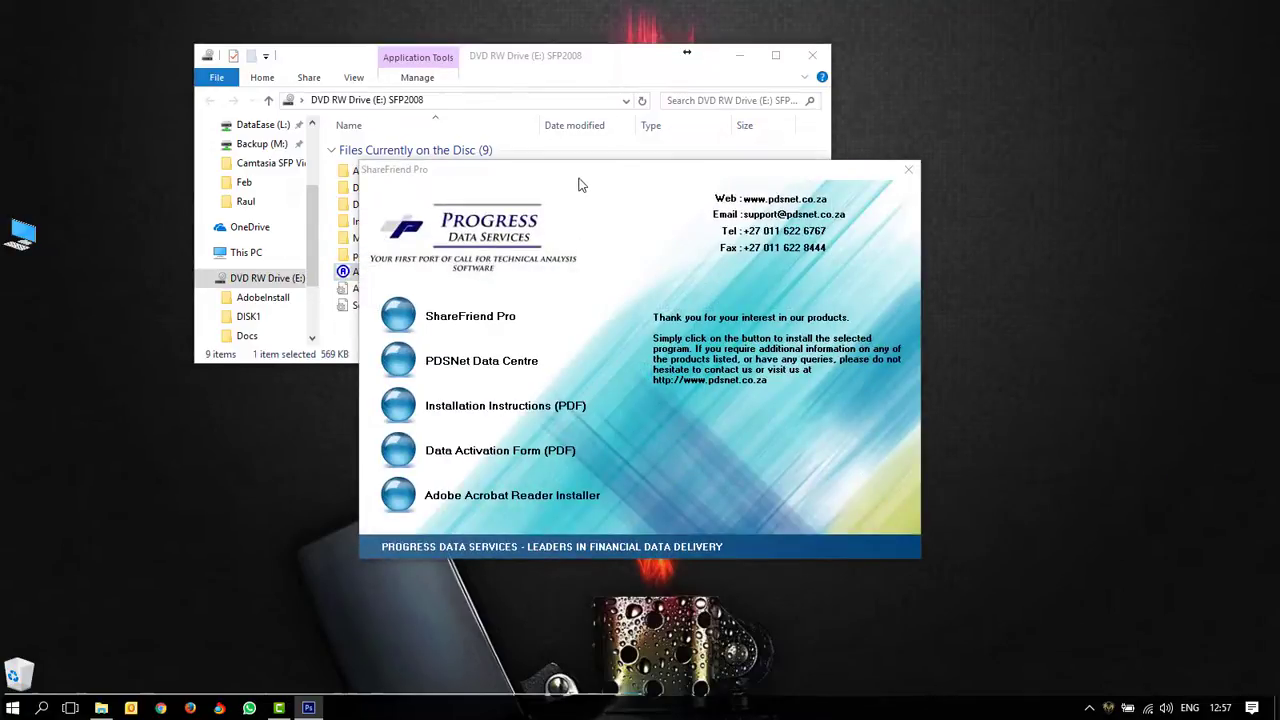
drag(580, 171, 576, 177)
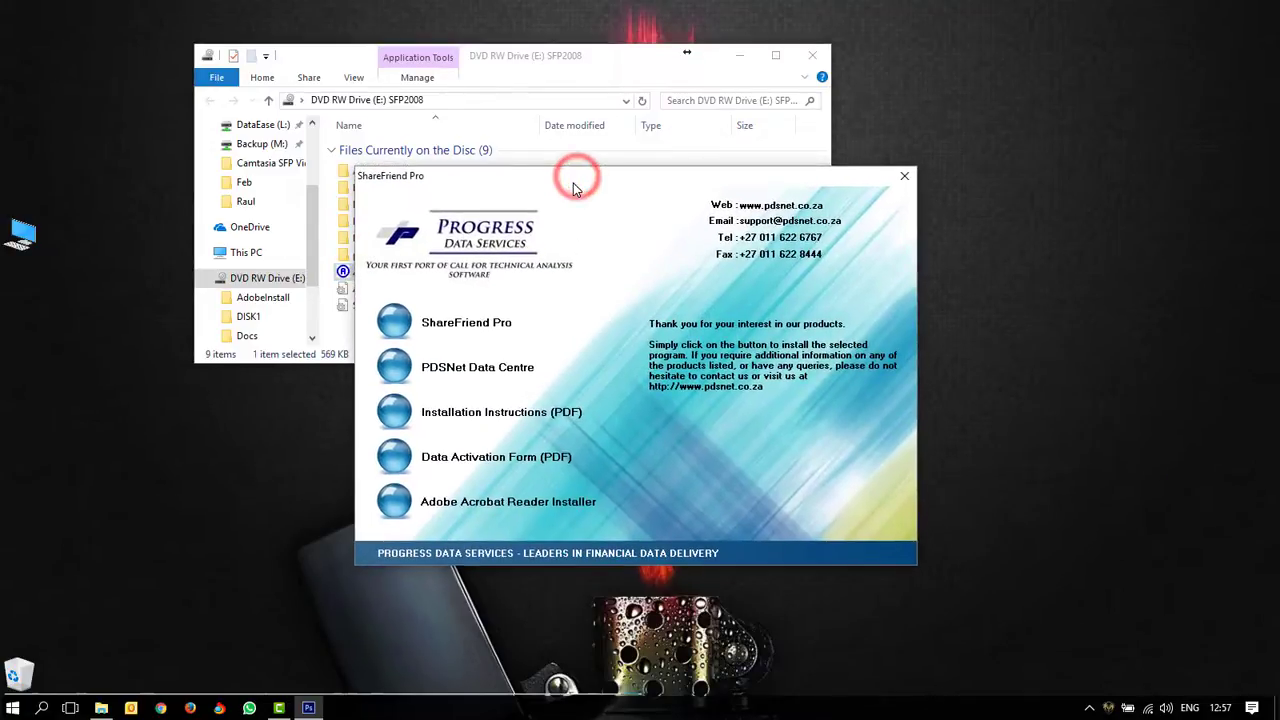
click(399, 320)
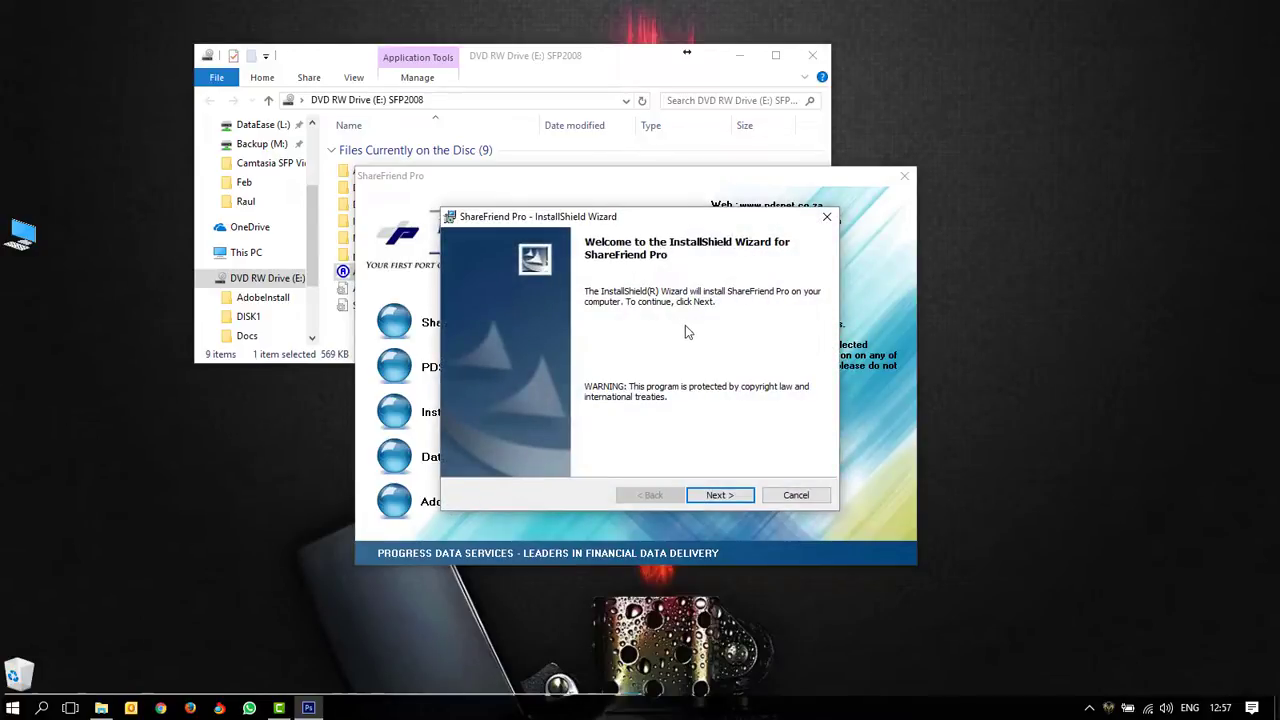
Step: Install ShareFriend Pro into C:\SFPro\, then close the installer and the autorun menu
click(728, 494)
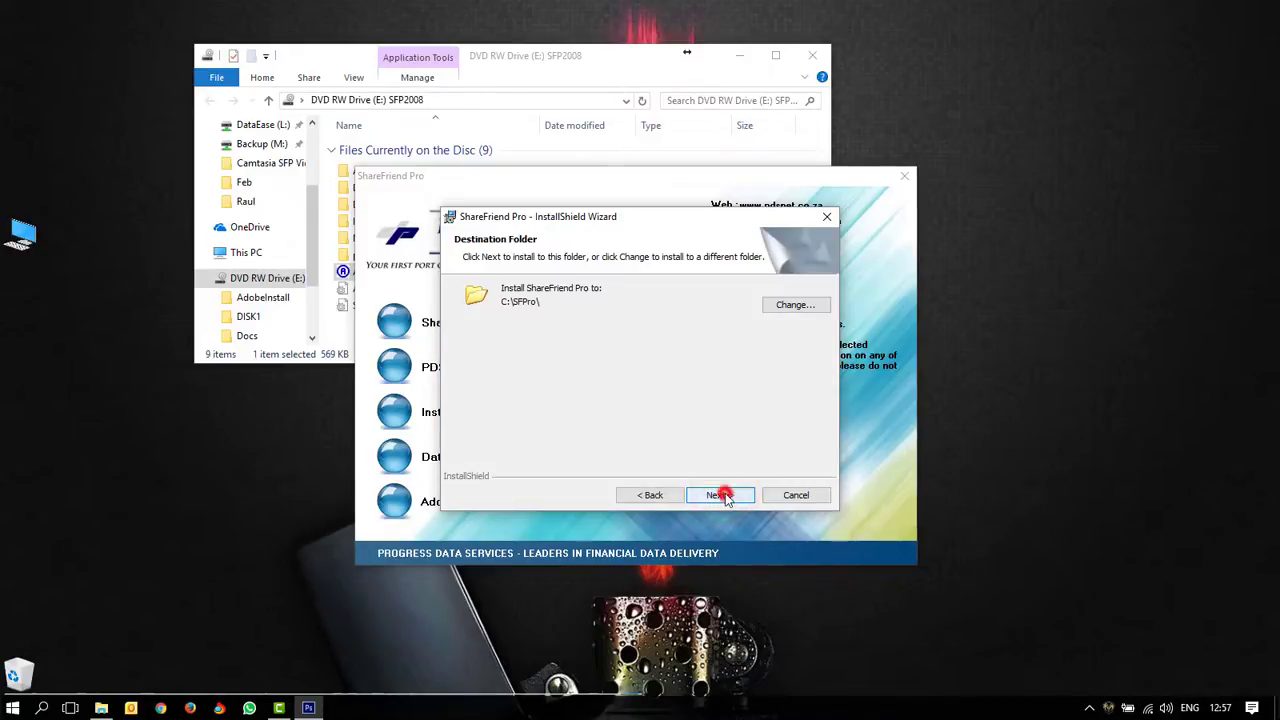
click(722, 494)
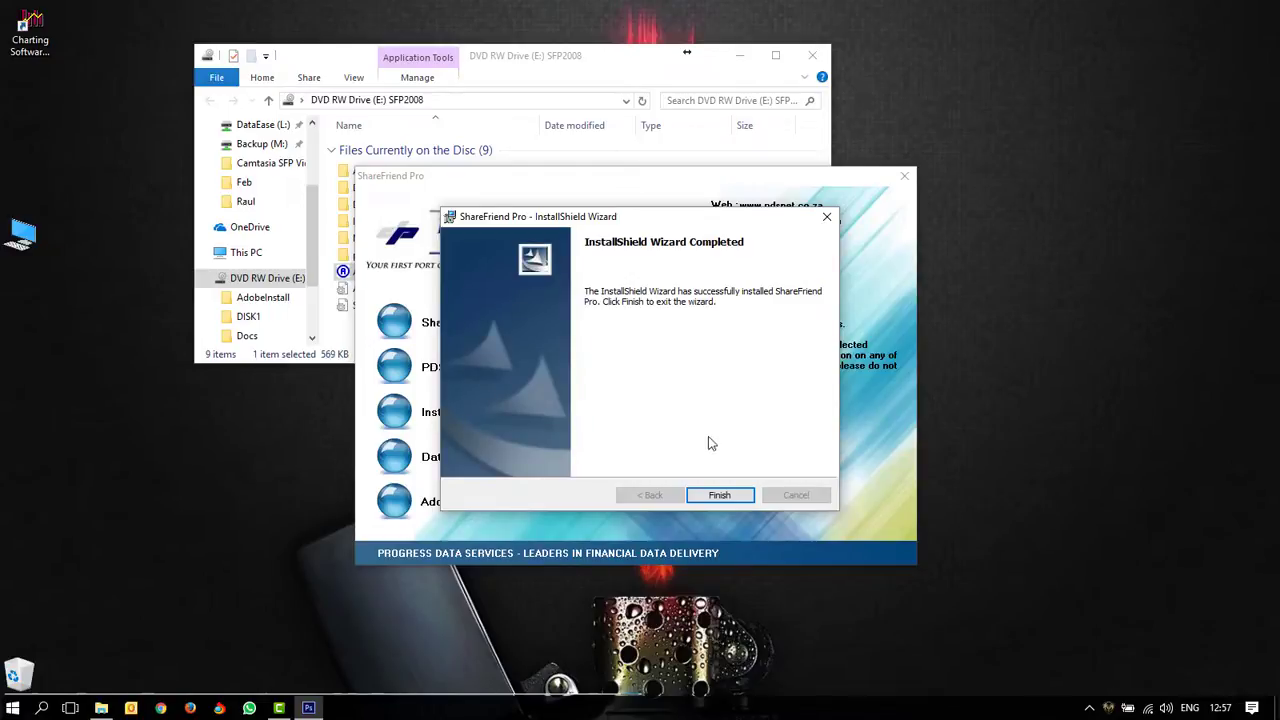
click(718, 497)
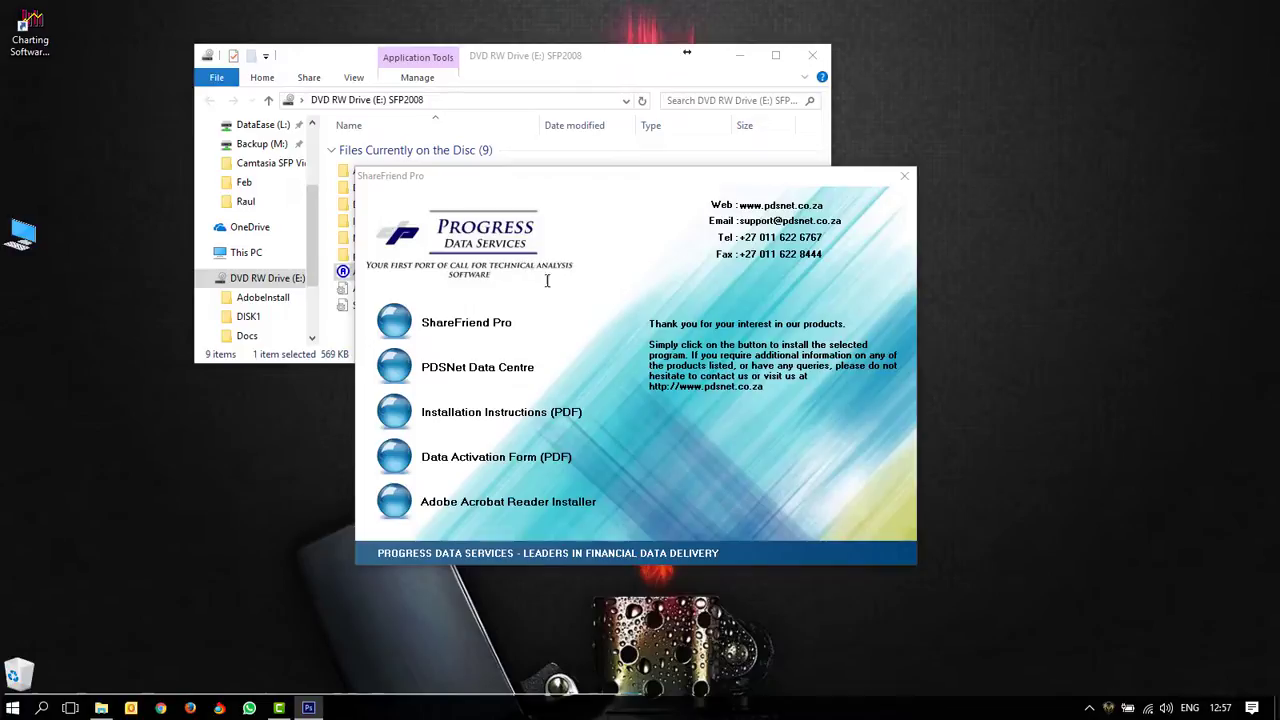
click(904, 180)
drag(504, 68, 537, 80)
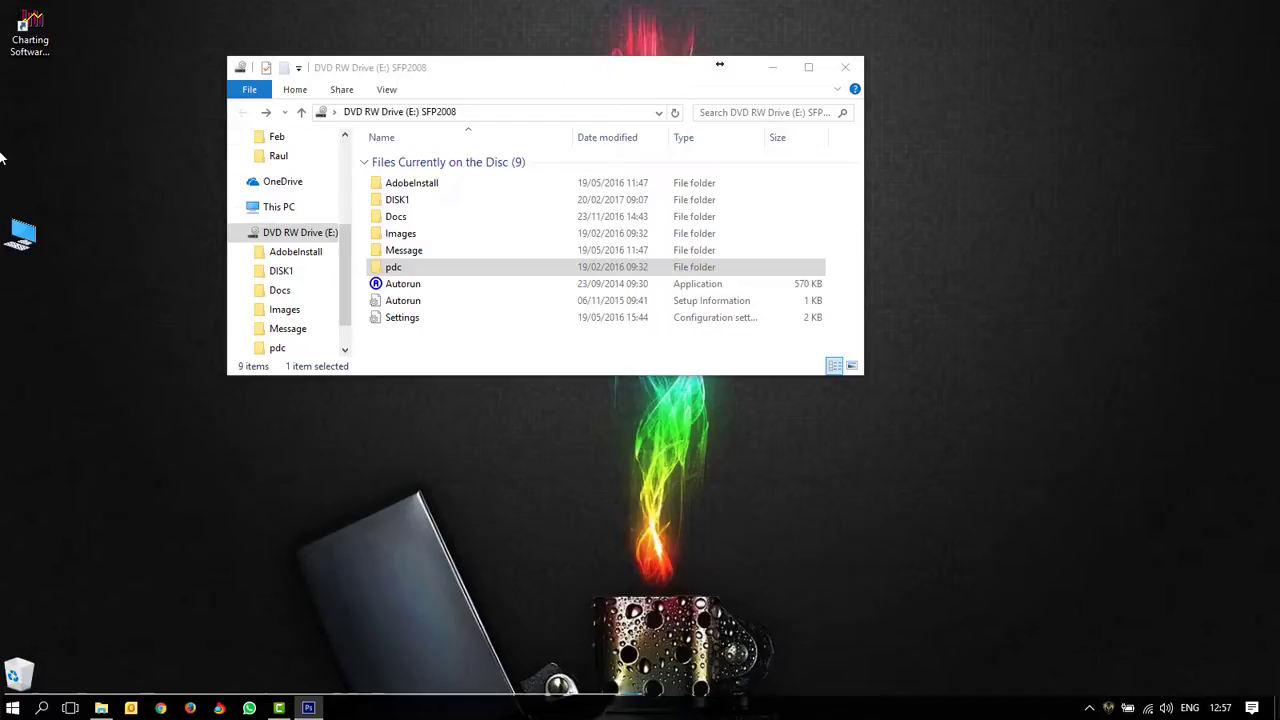
Step: Launch Charting Software Activation and submit the product serial number in the Registration Wizard
click(35, 28)
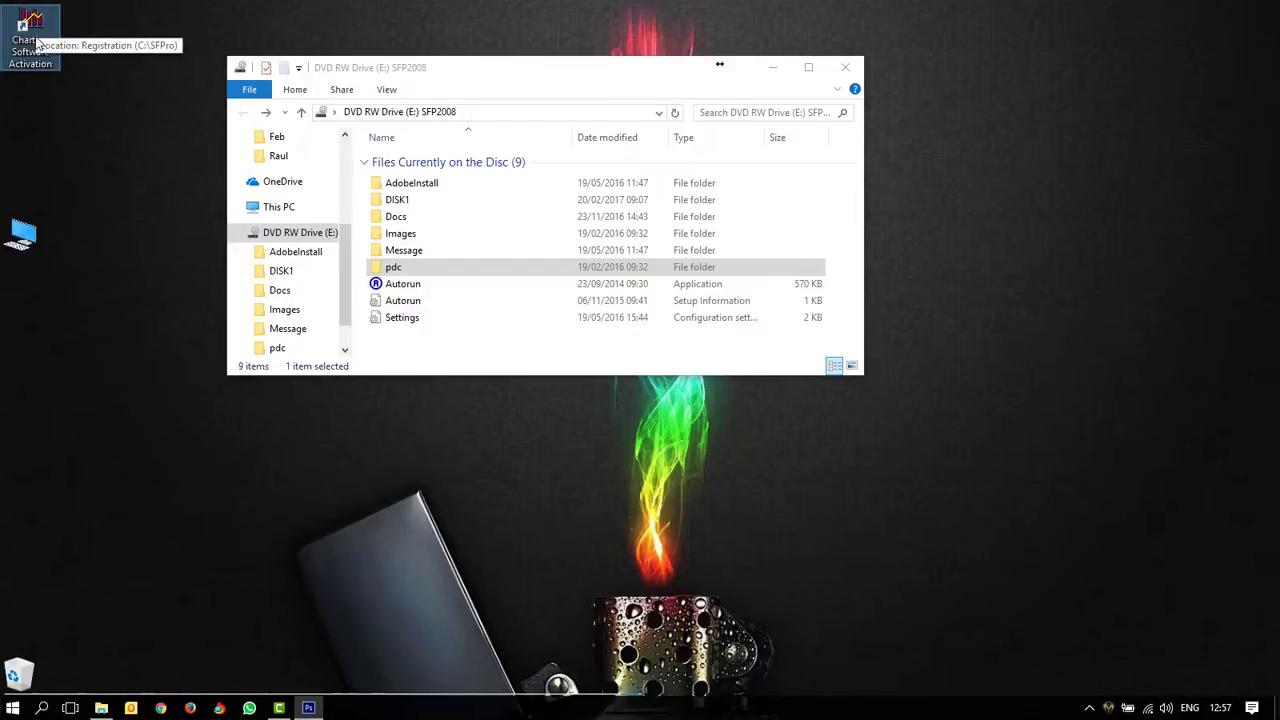
double_click(37, 42)
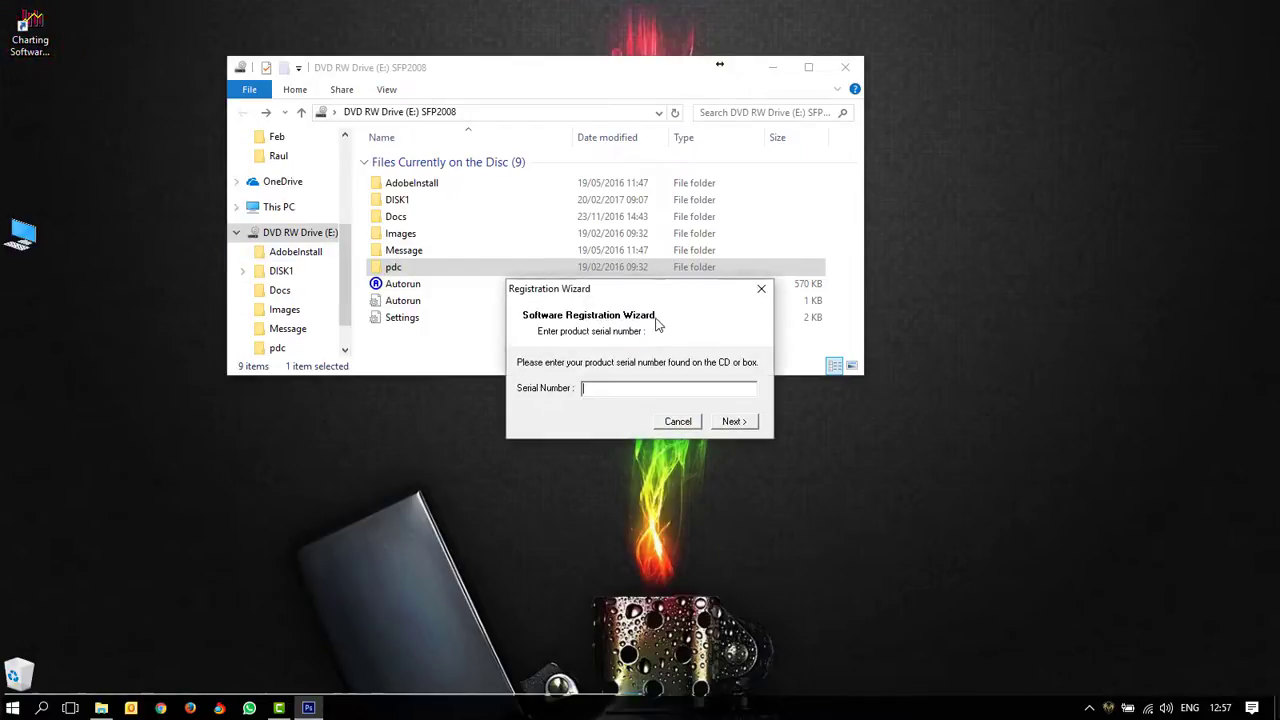
drag(649, 296, 615, 298)
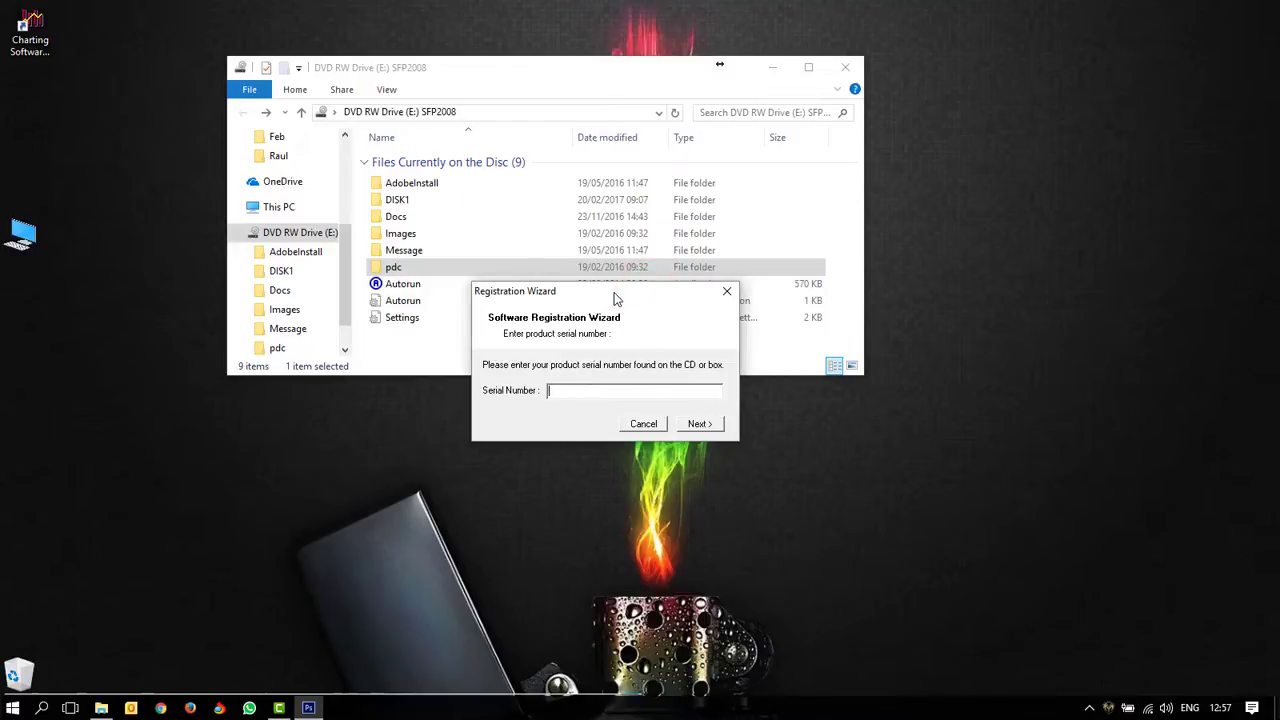
text(SFP2008)
click(704, 425)
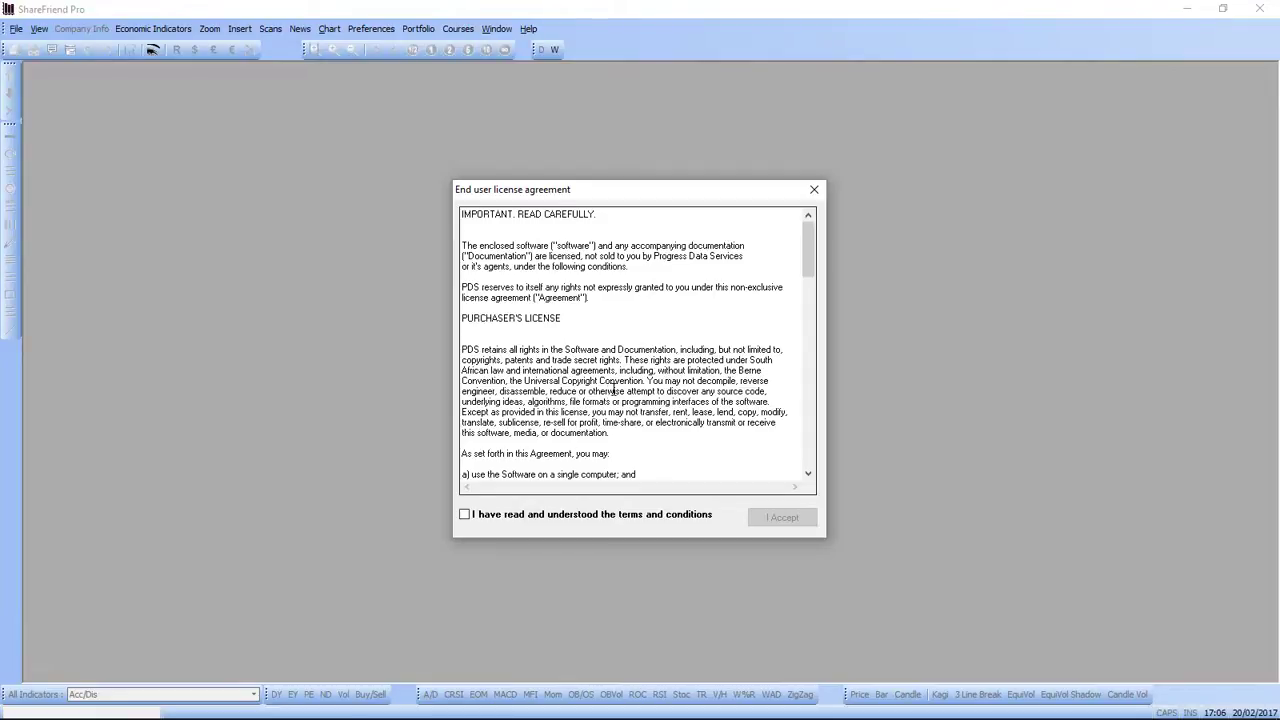
Step: Read to the end of the licence, tick the terms checkbox and choose I Accept
scroll(634, 360, down, 10)
scroll(634, 355, down, 10)
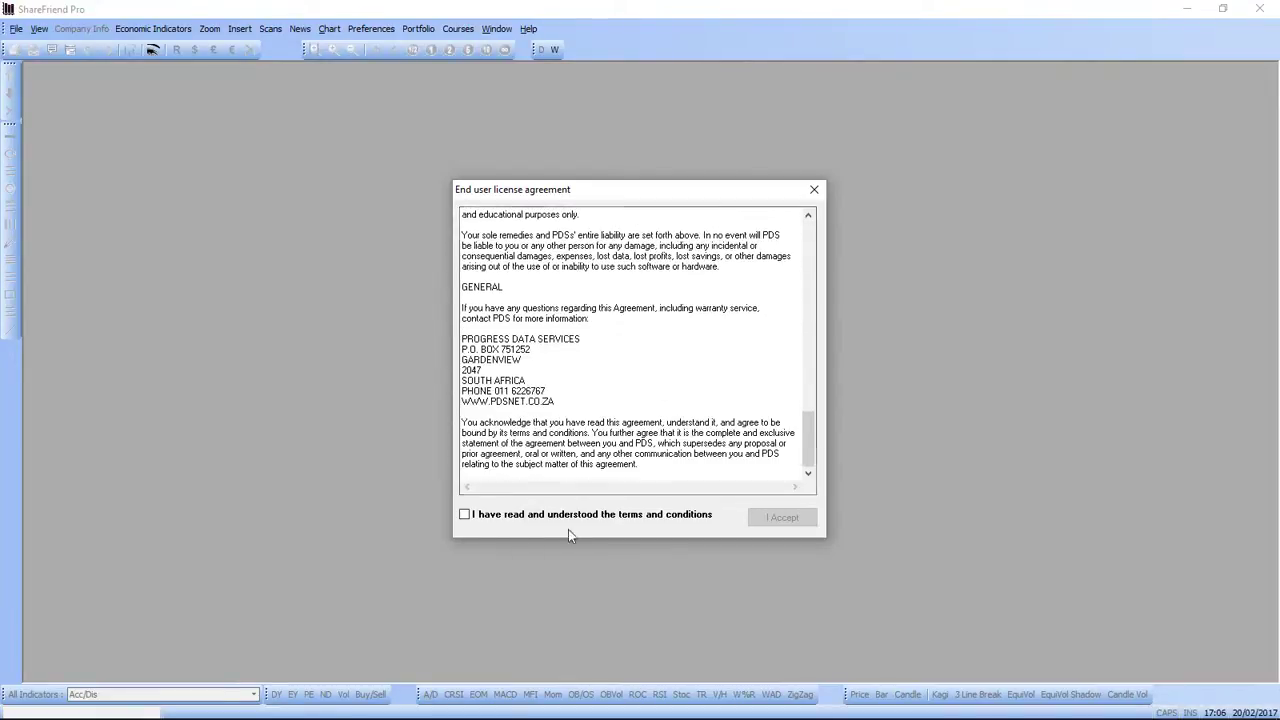
click(464, 516)
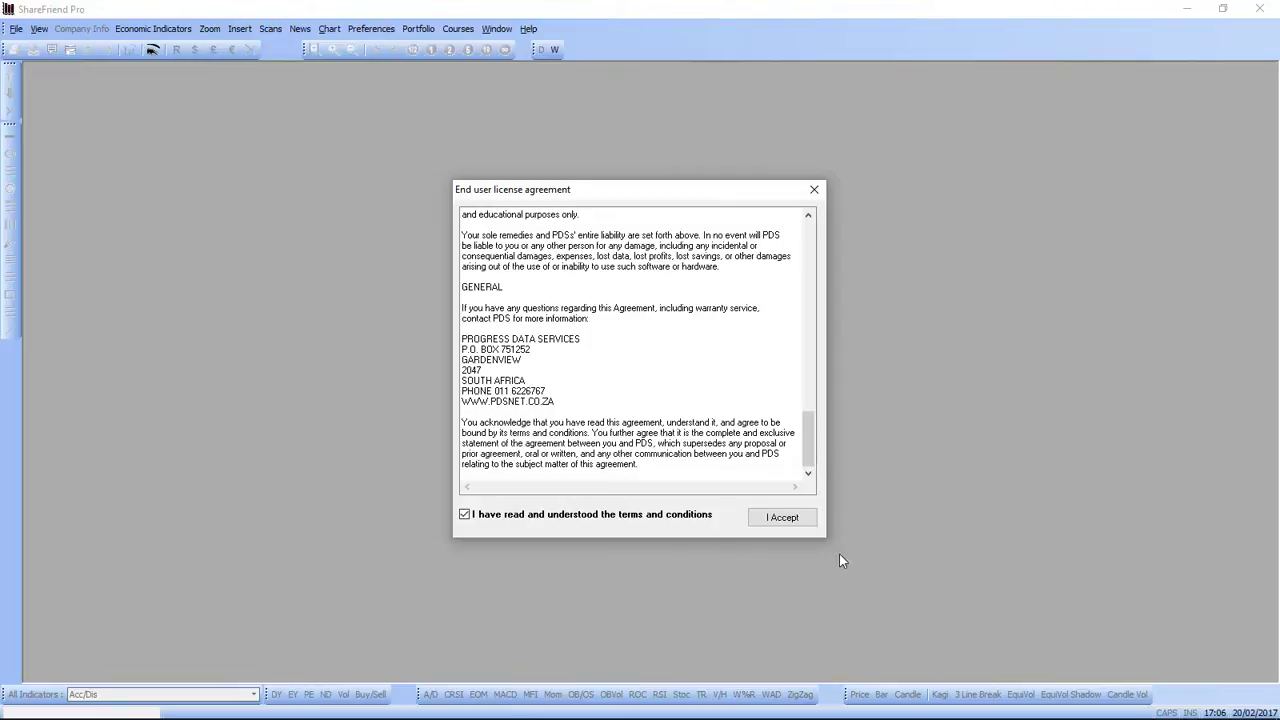
click(799, 520)
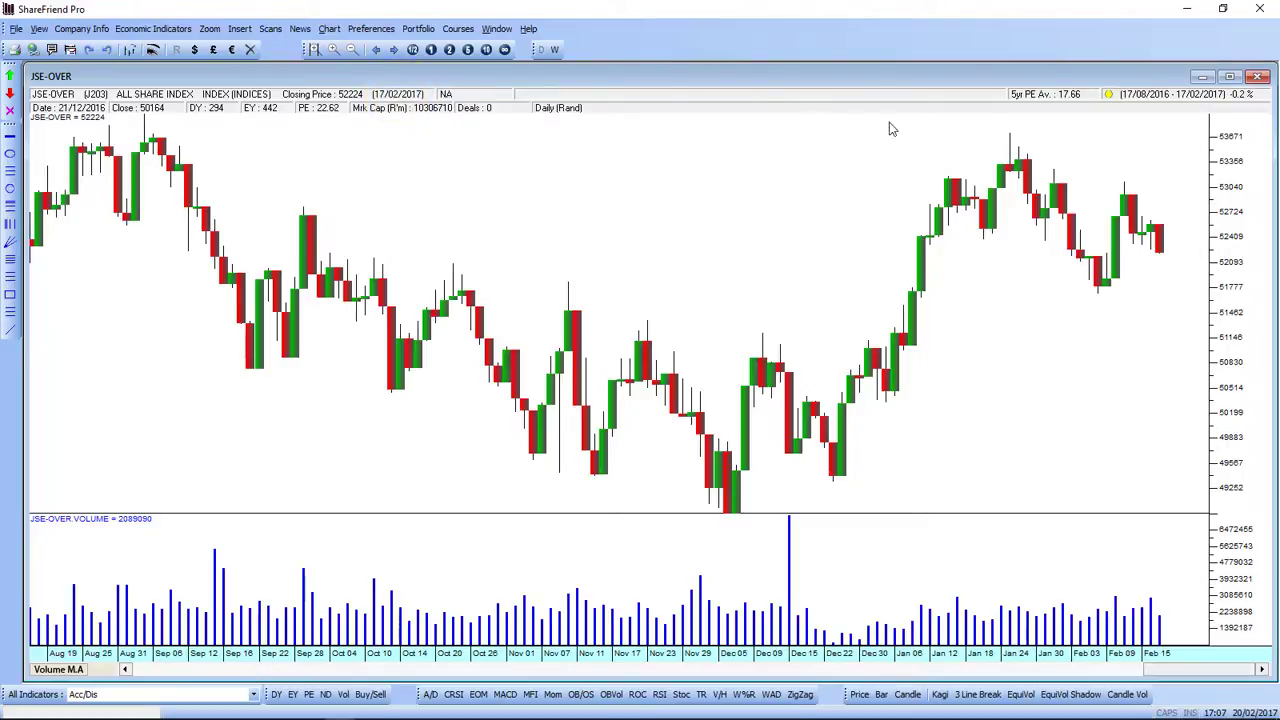
Step: Close ShareFriend Pro and run the disc's pdc\setup as administrator
click(1260, 10)
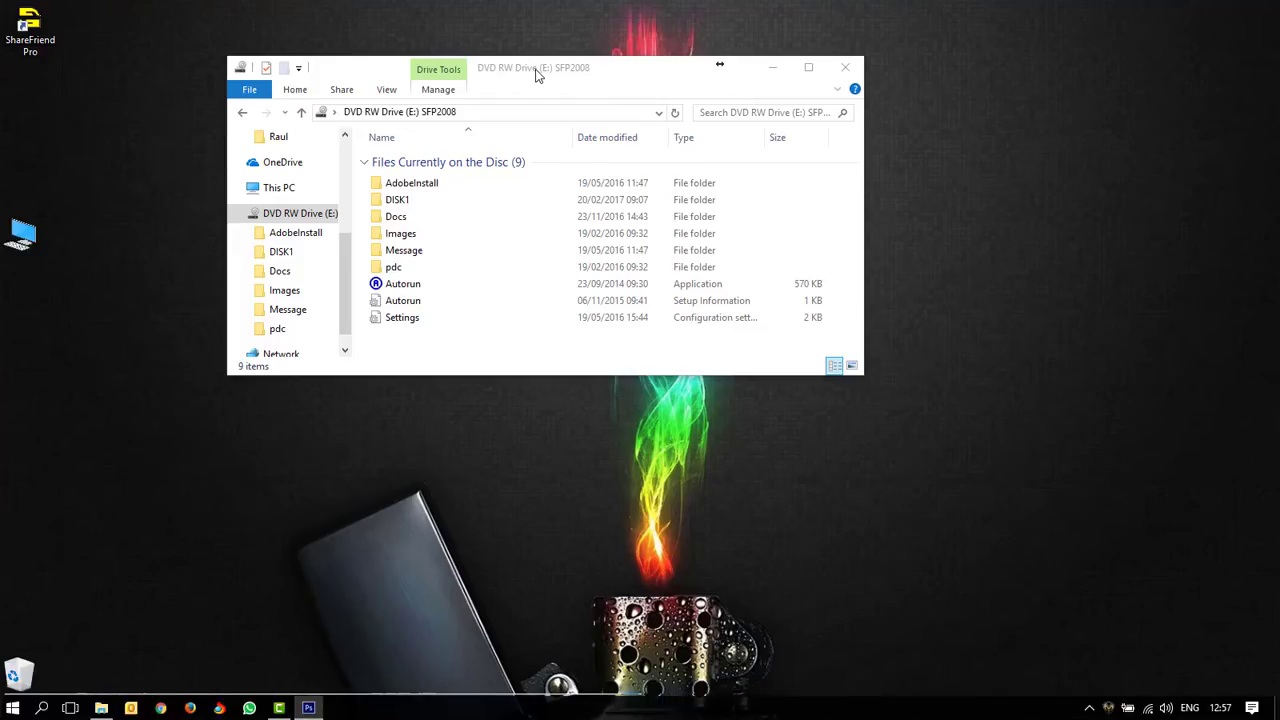
drag(537, 76, 550, 80)
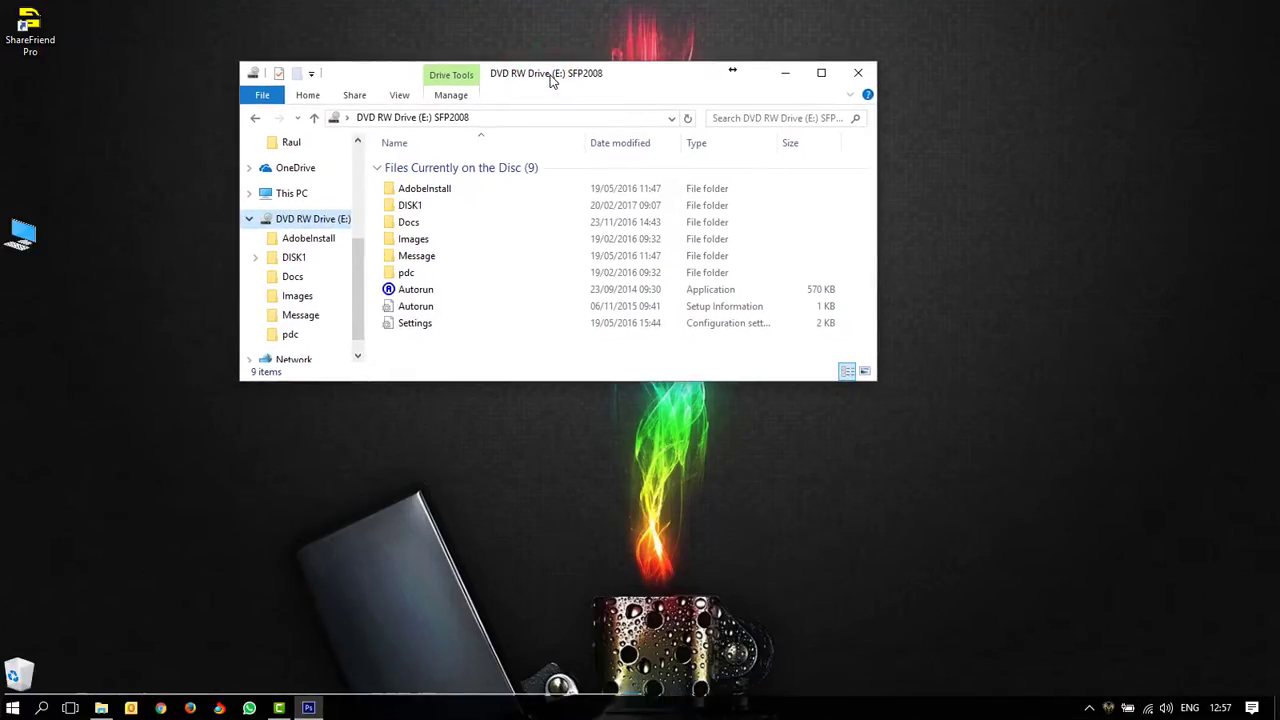
double_click(422, 274)
click(414, 192)
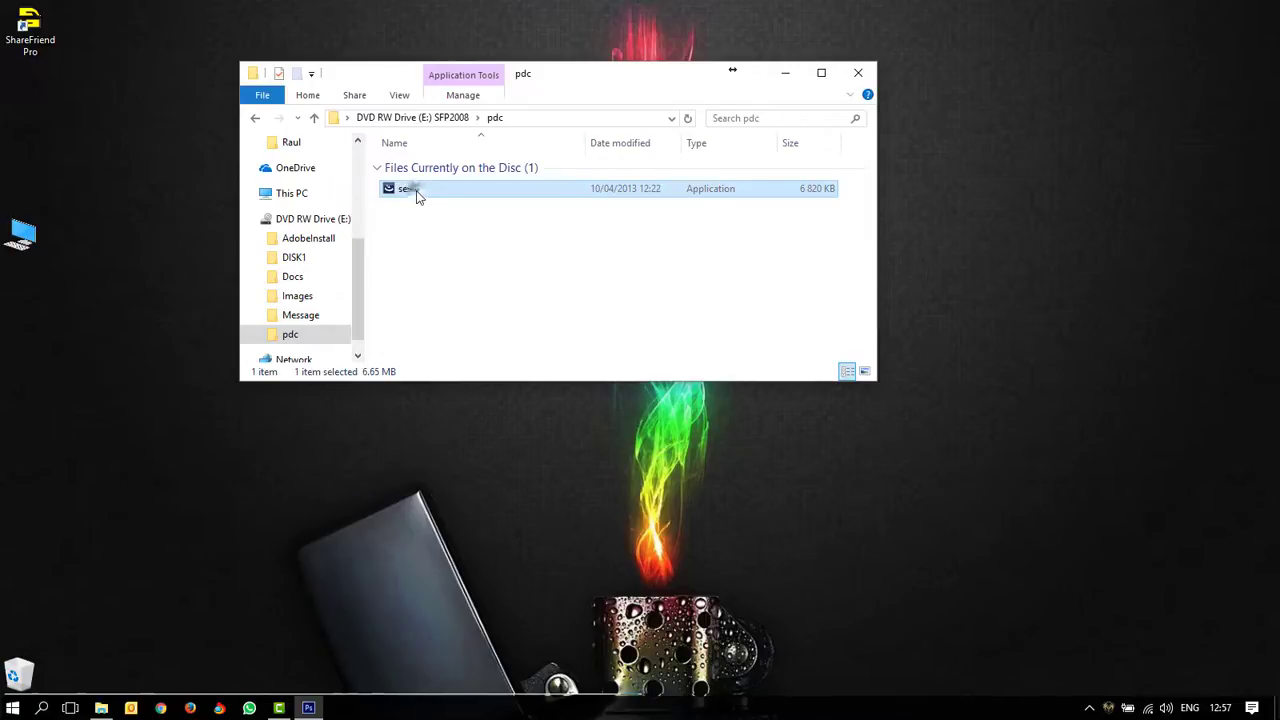
right_click(417, 196)
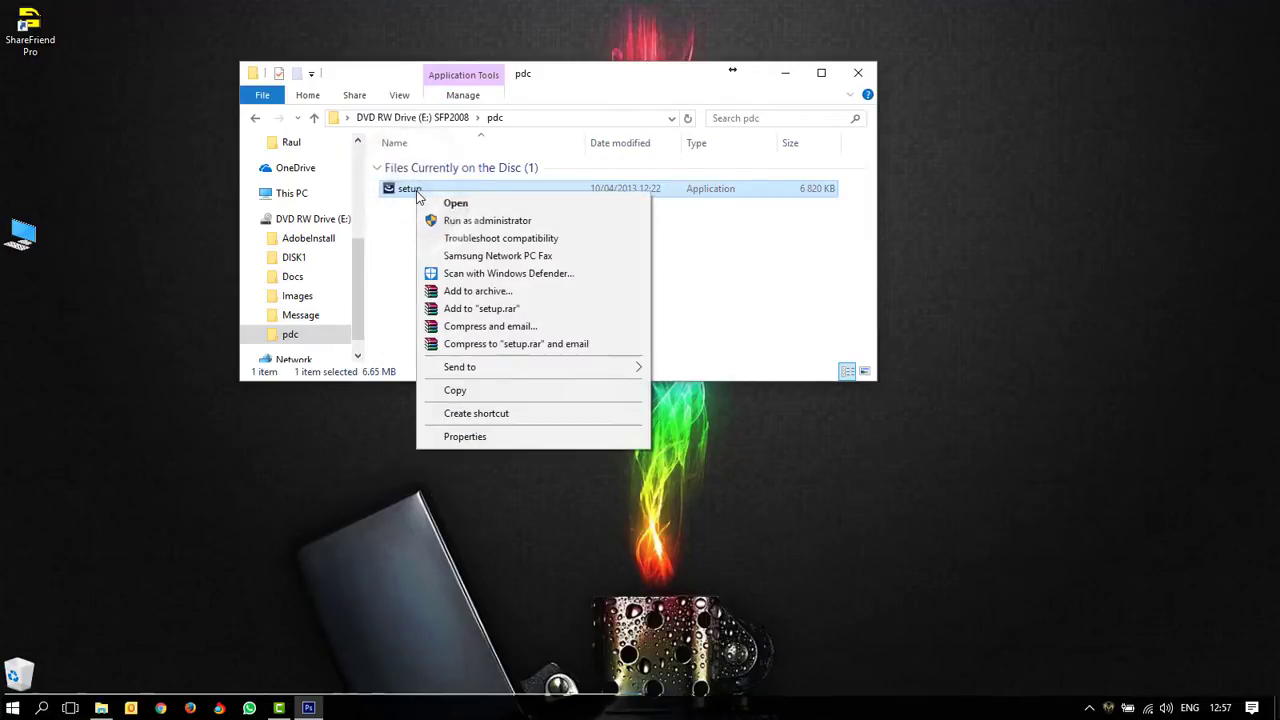
click(466, 222)
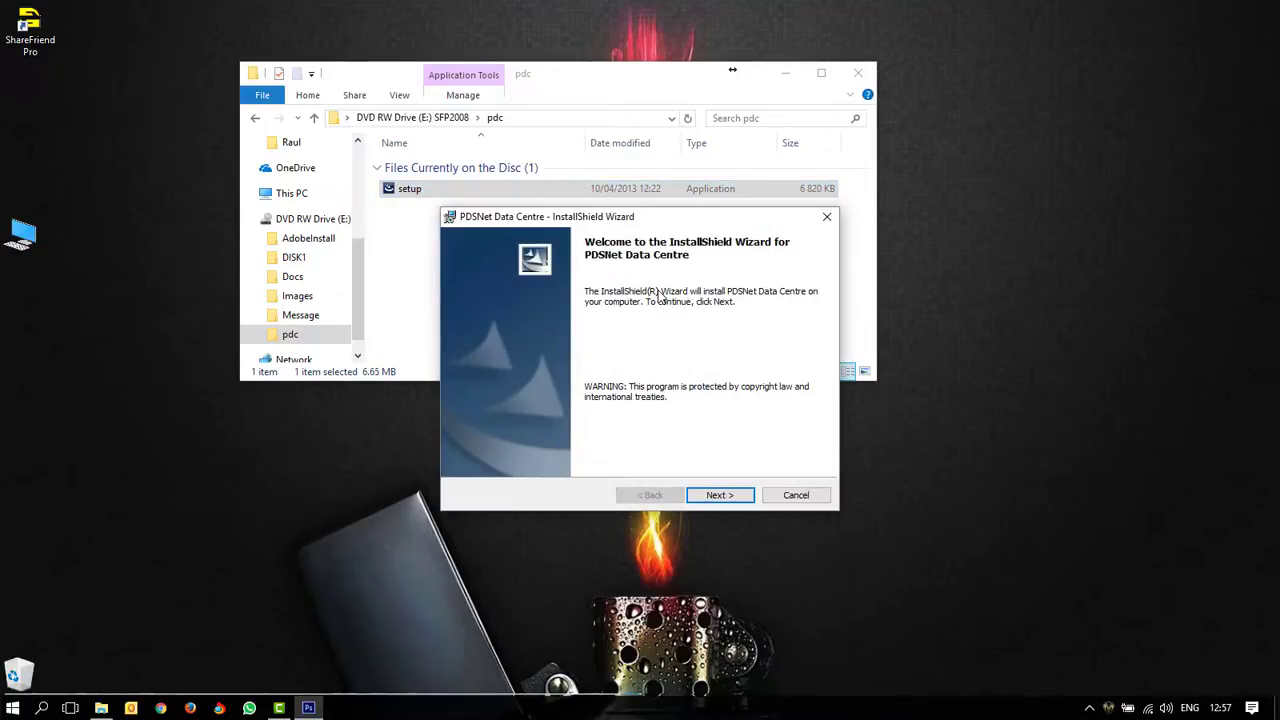
Step: Install PDSNet Data Centre to C:\PDSNet\ for anyone using this computer and finish
click(716, 495)
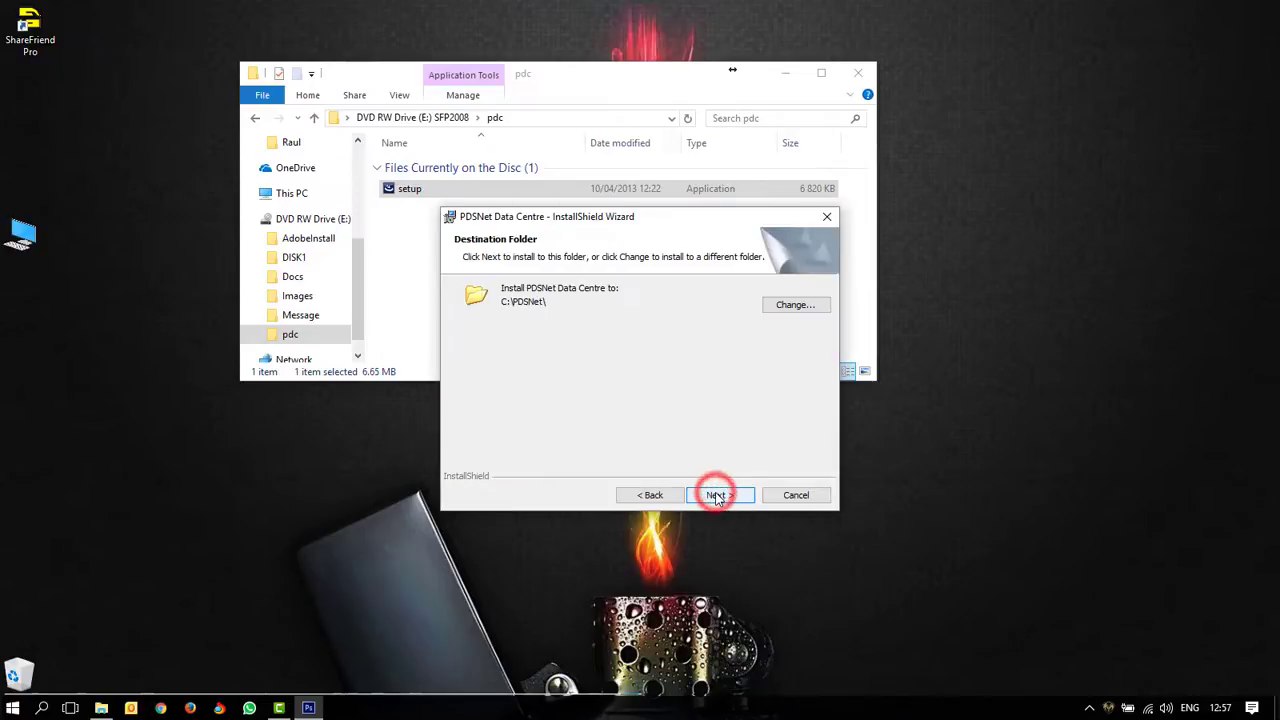
click(716, 495)
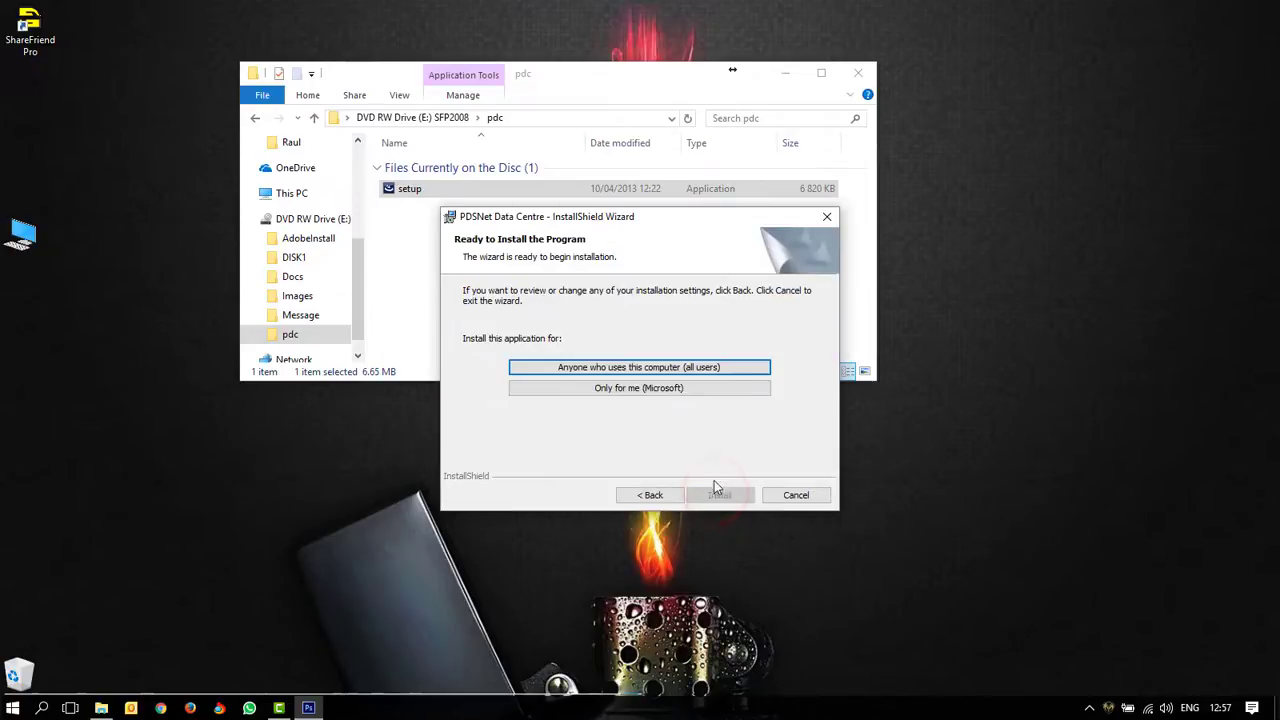
click(686, 367)
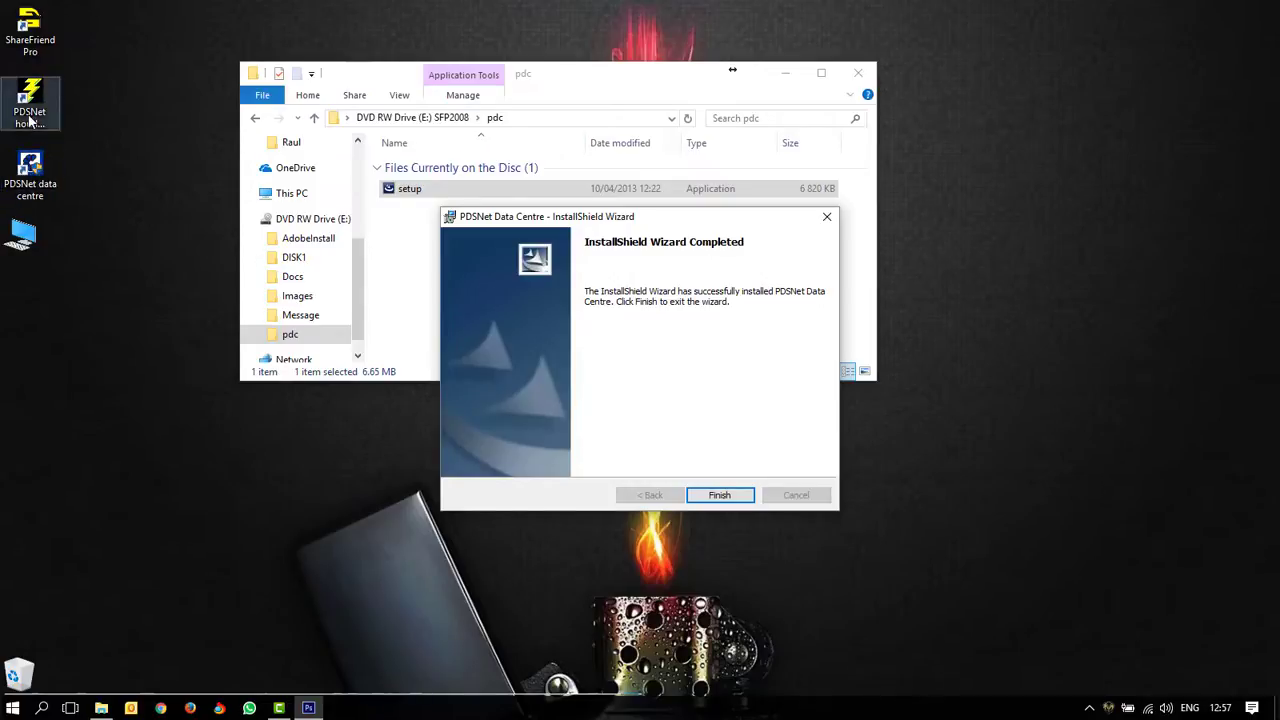
click(720, 496)
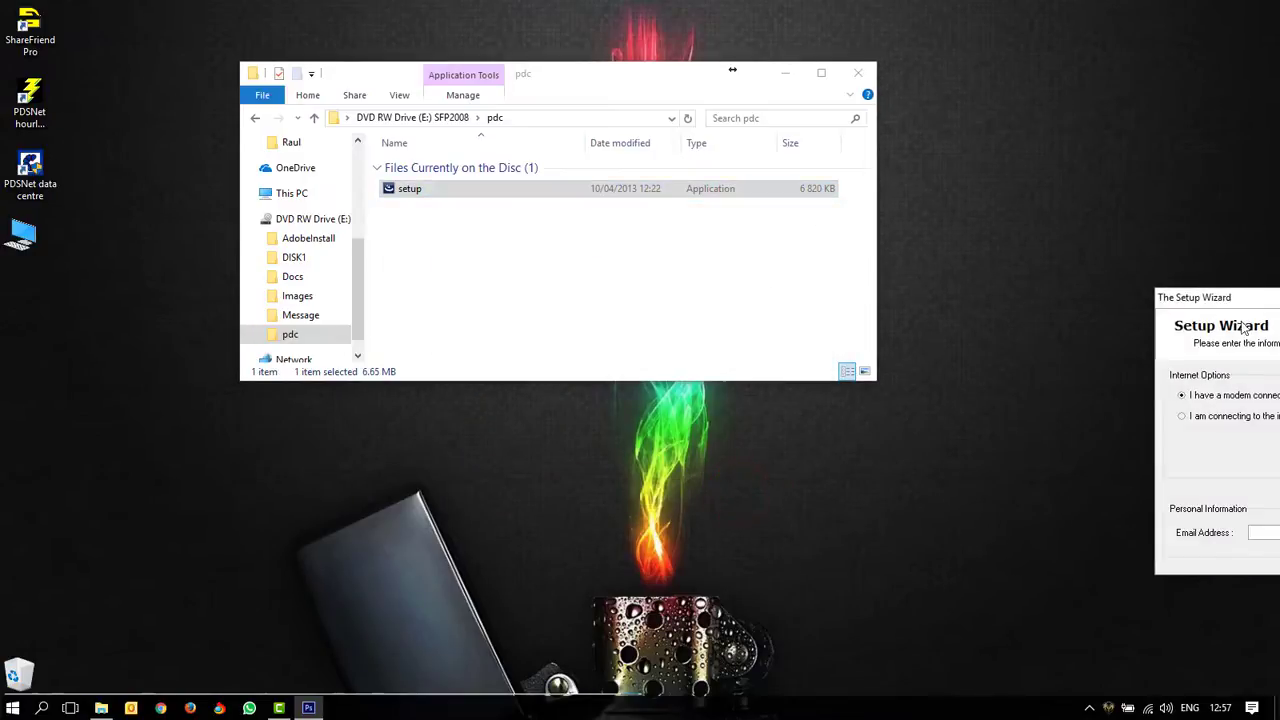
Step: Choose the modem connection with Never Disconnect and submit the registration e-mail address
drag(1220, 298, 418, 232)
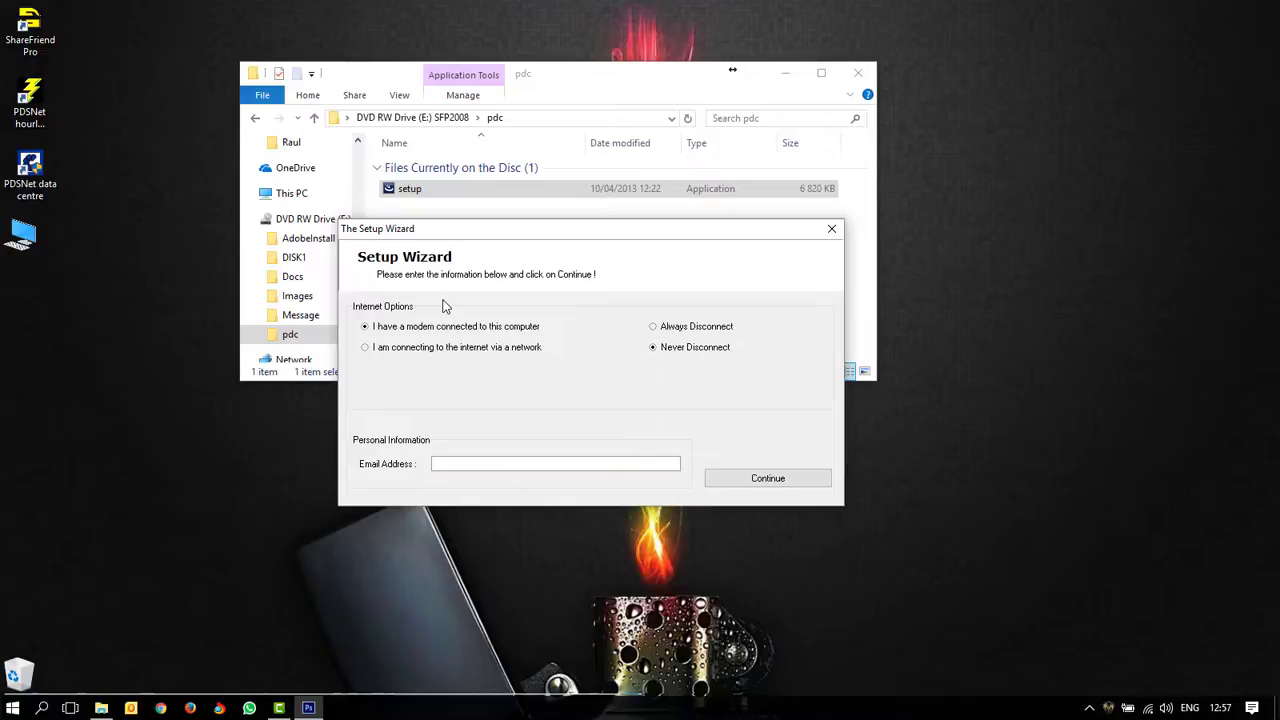
click(419, 348)
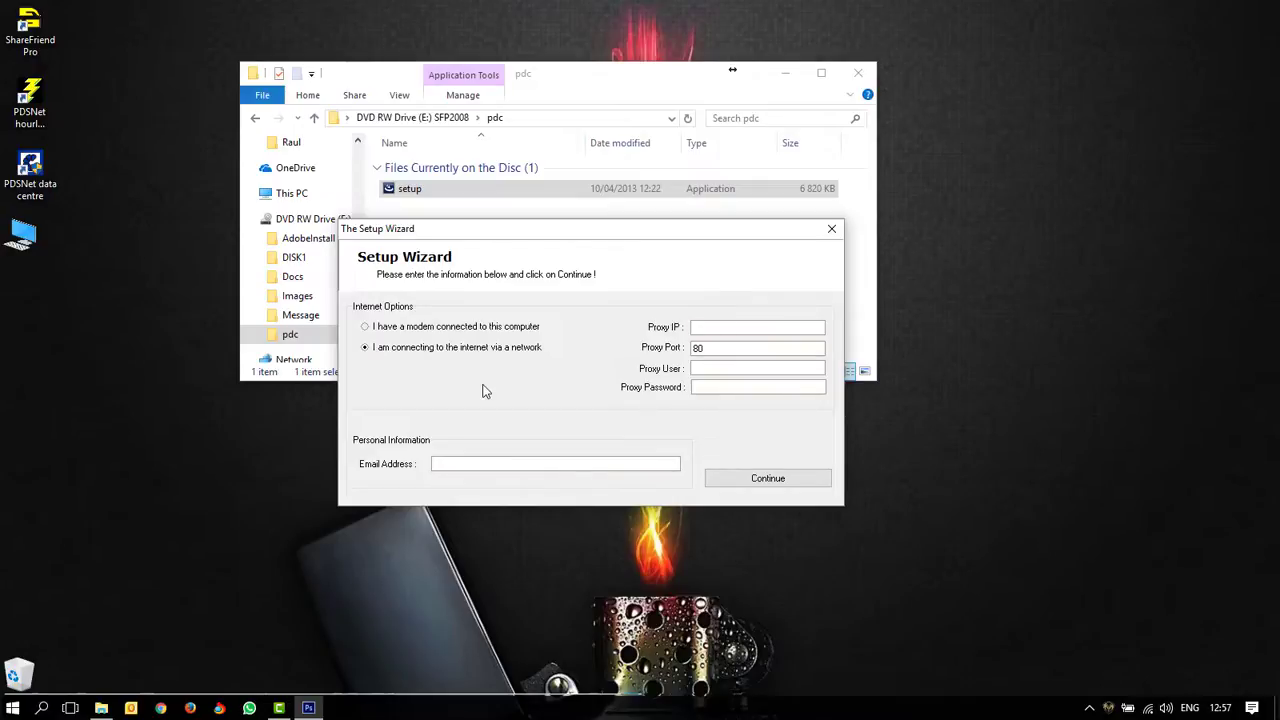
click(431, 329)
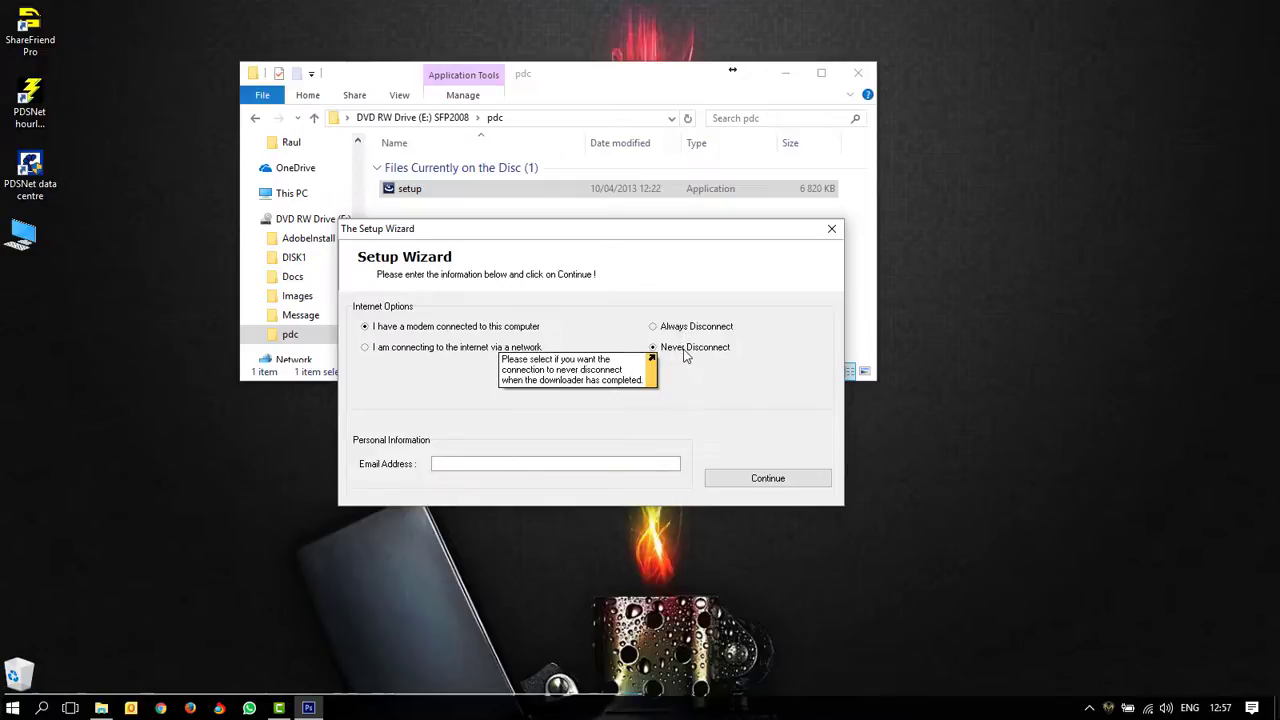
click(476, 462)
text(myn)
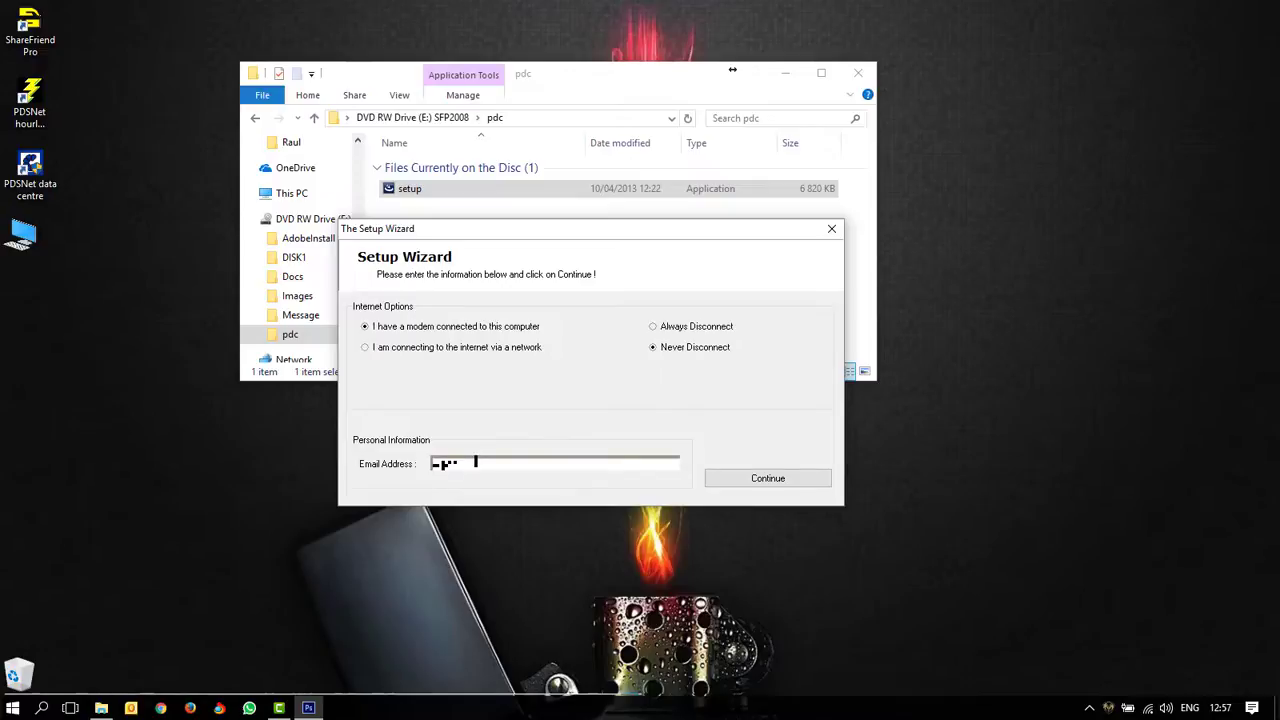
text(@domain)
click(766, 479)
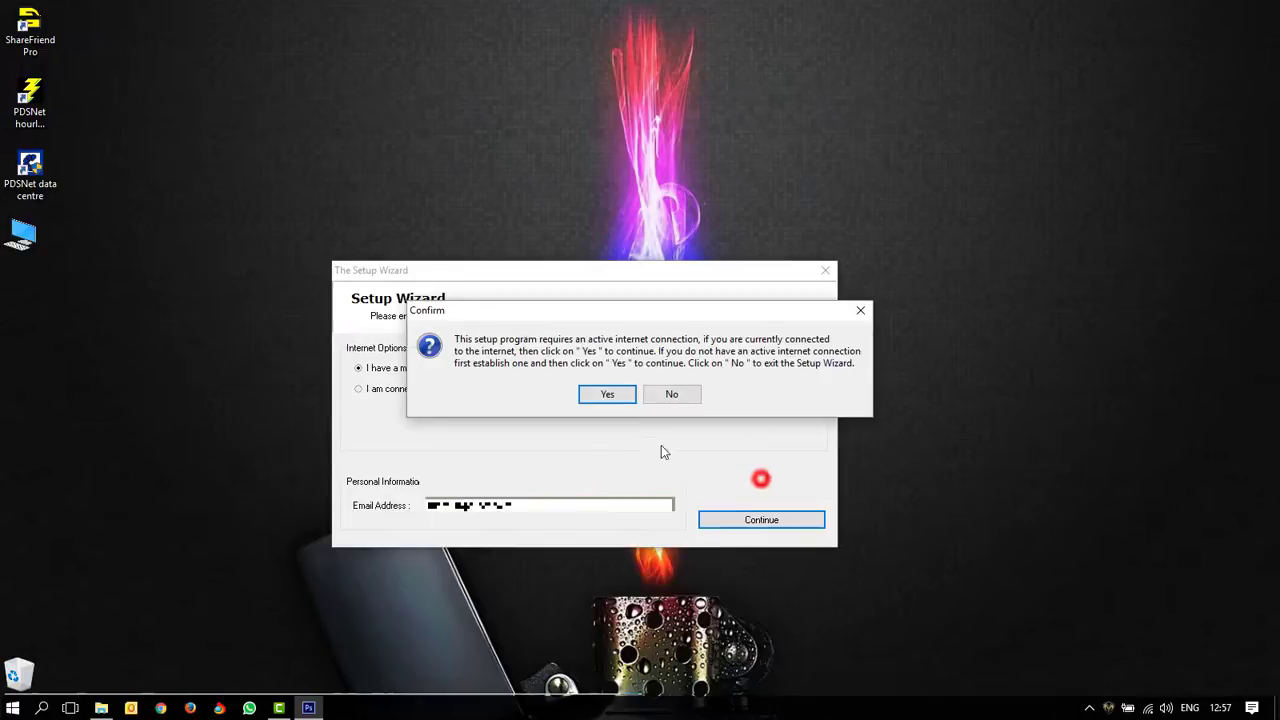
Step: Confirm an internet connection is available and dismiss the Information message
click(607, 396)
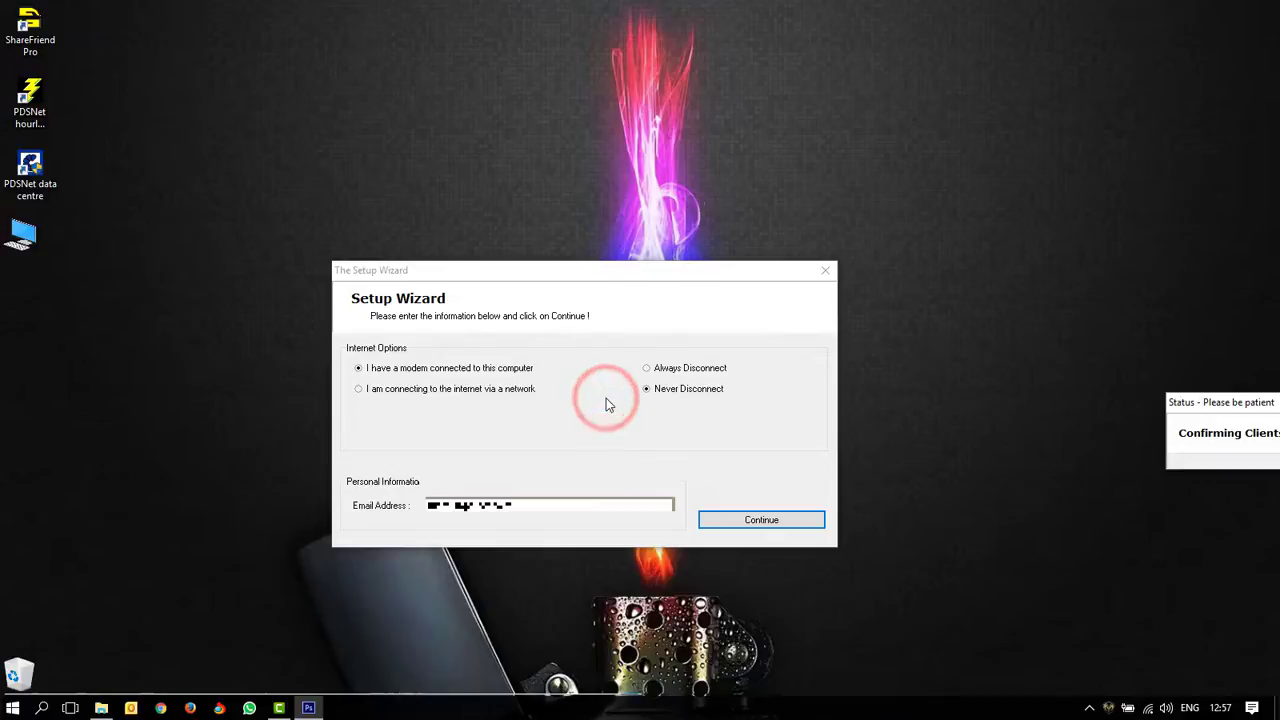
drag(1176, 408, 440, 371)
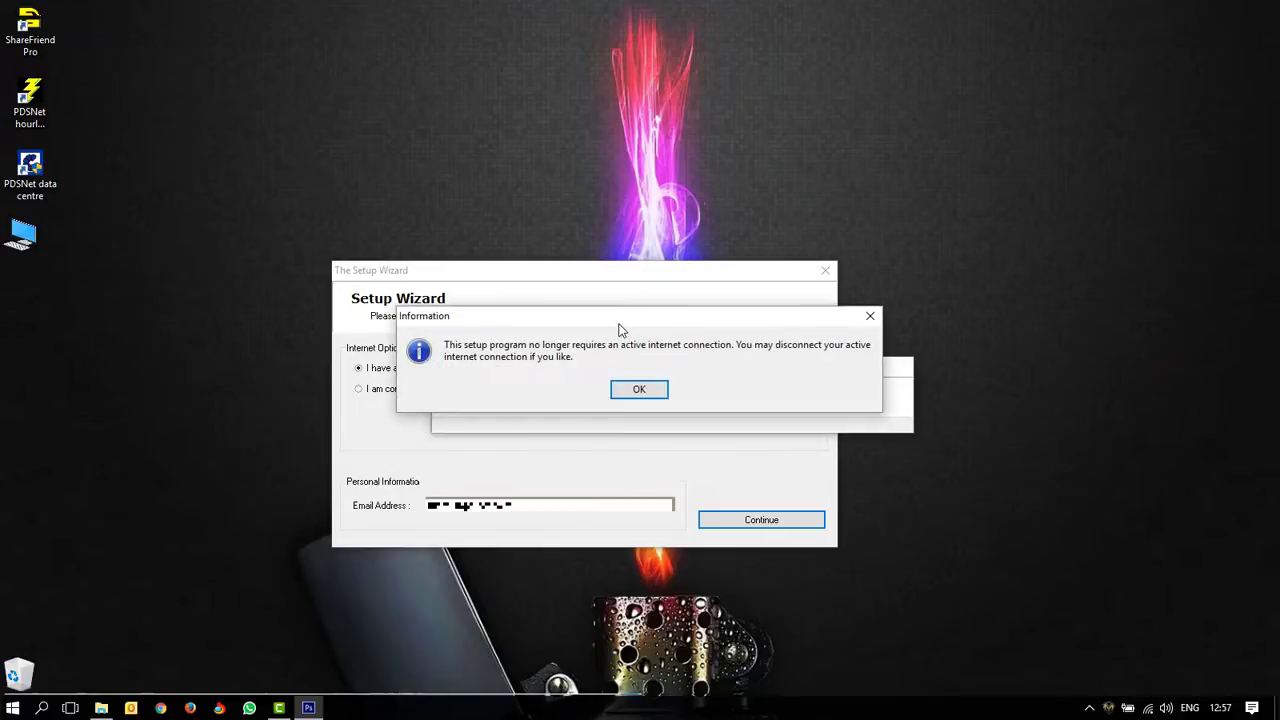
drag(618, 325, 655, 216)
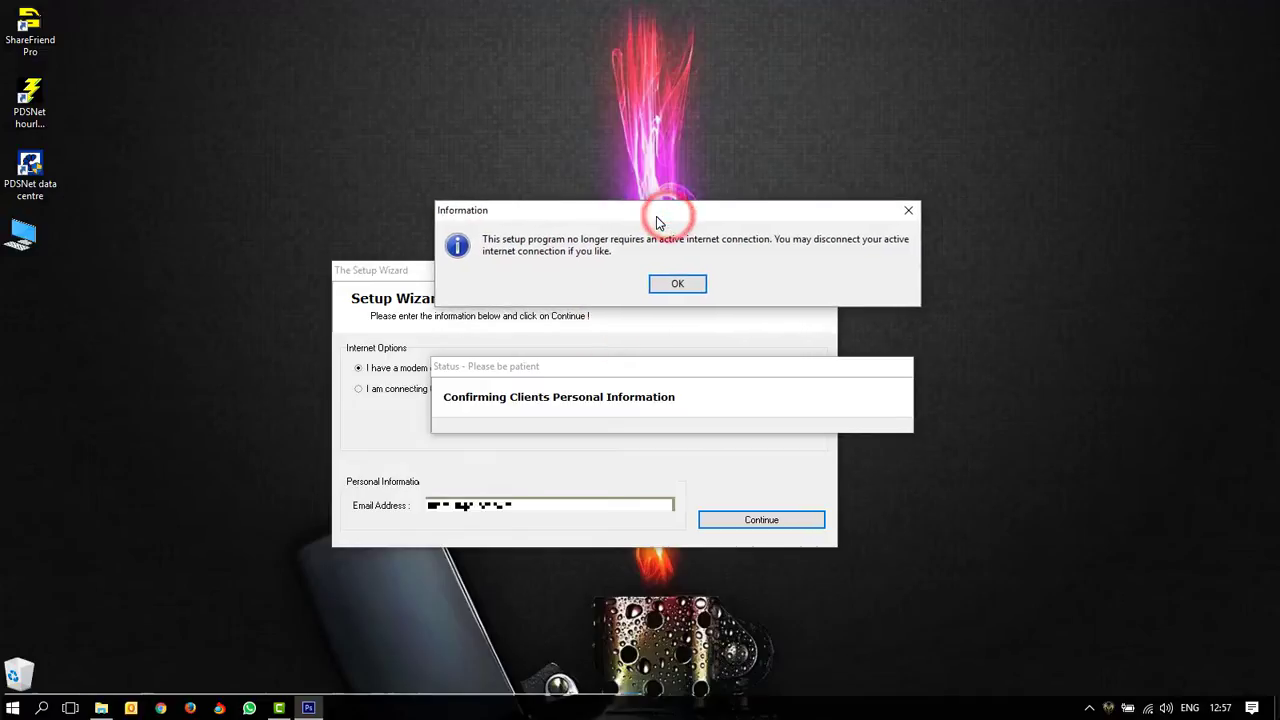
click(677, 285)
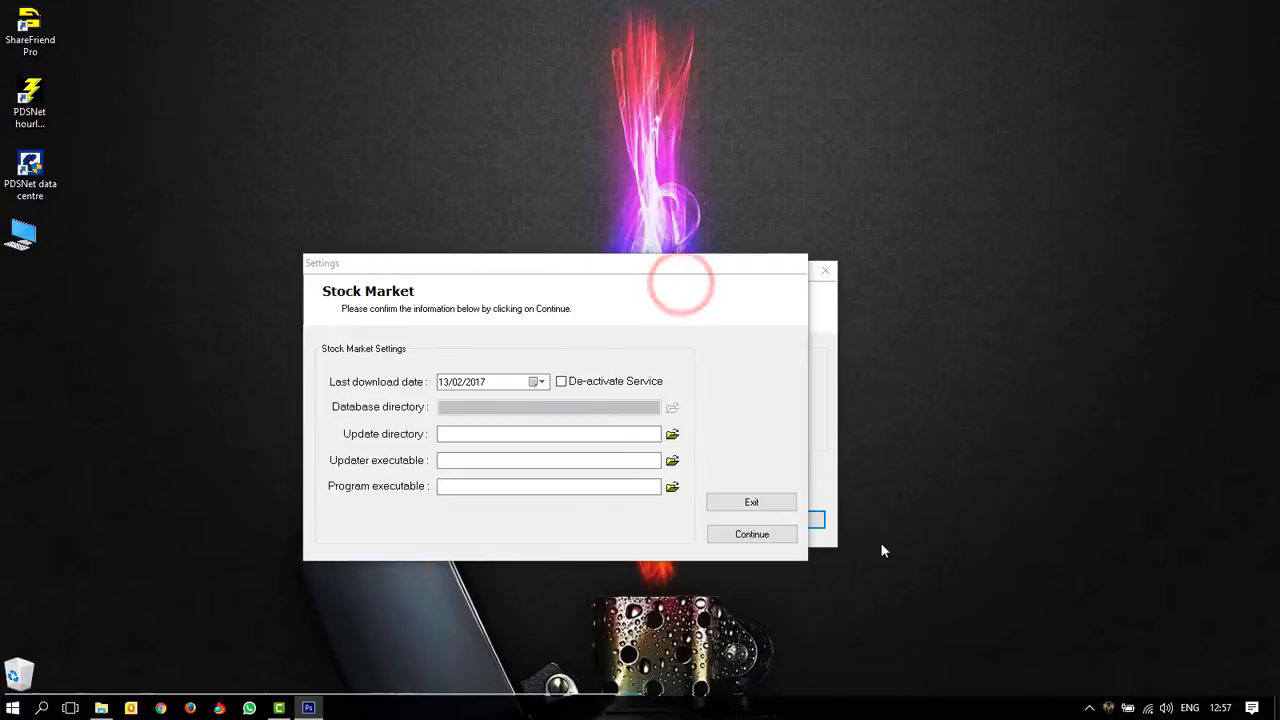
Step: Browse through This PC > Local Disk (C:) > SFPro and pick Update as the update directory
drag(497, 264, 527, 269)
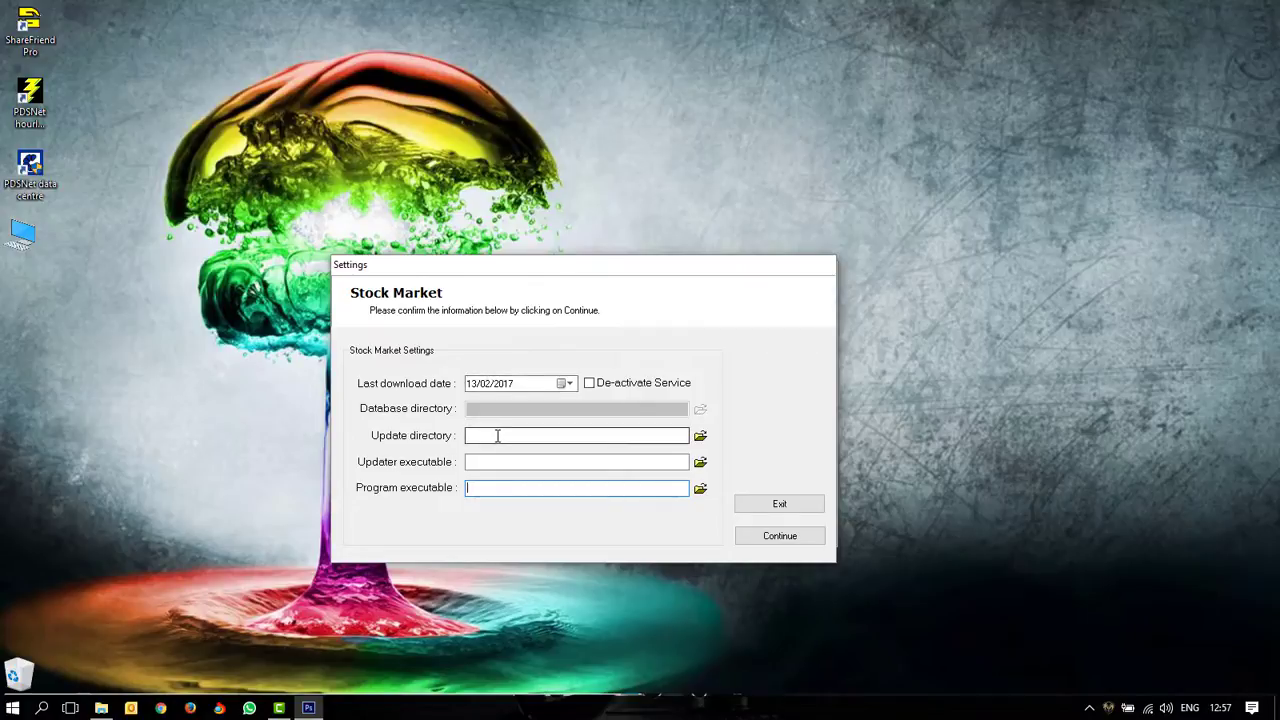
click(700, 437)
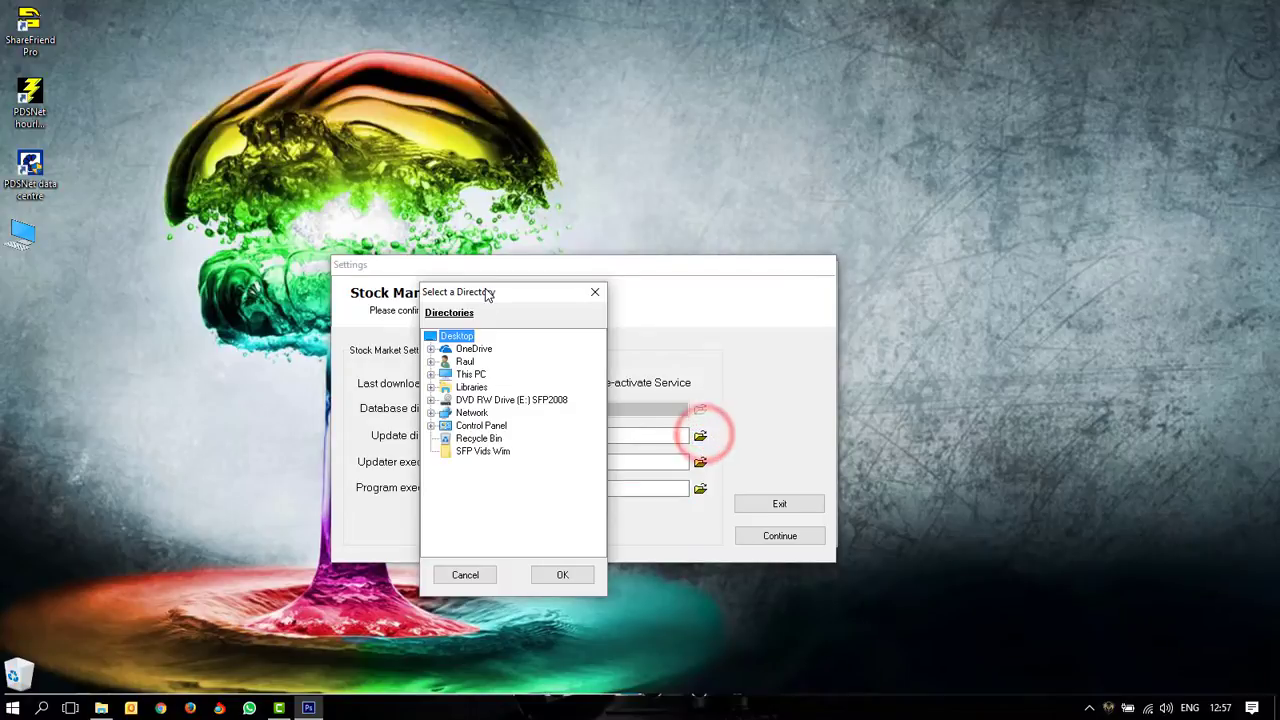
click(430, 374)
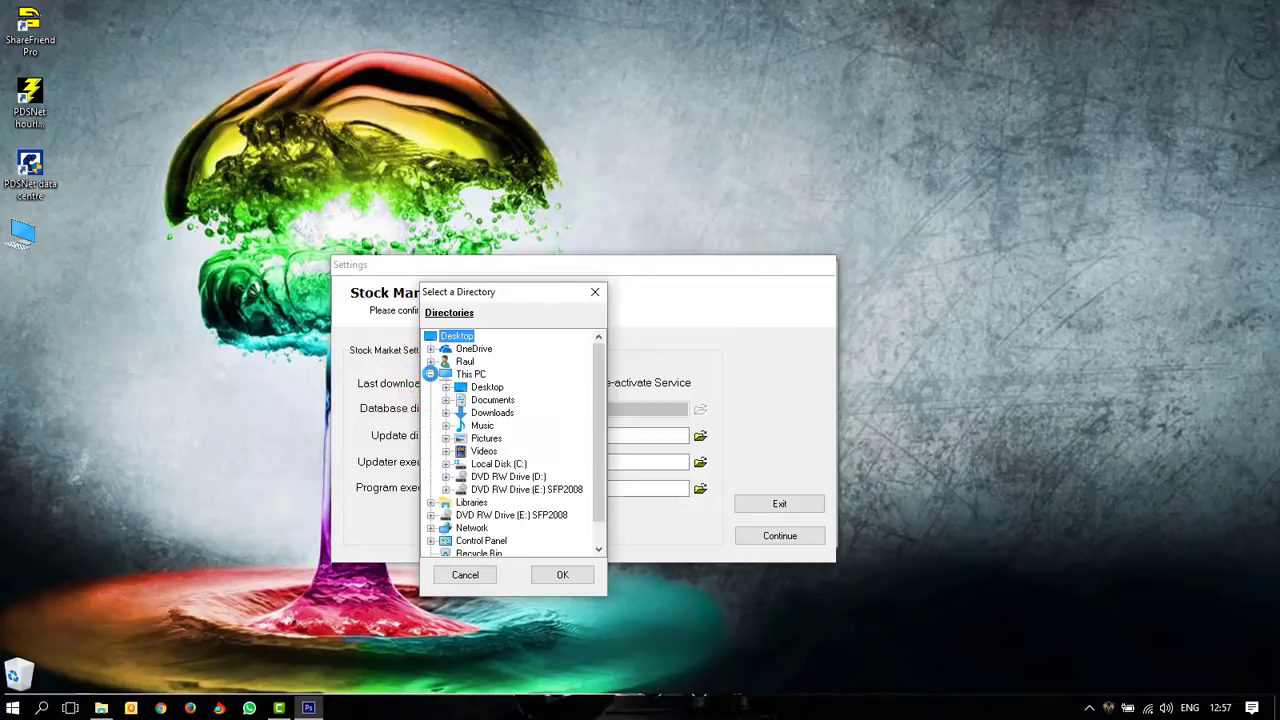
click(490, 464)
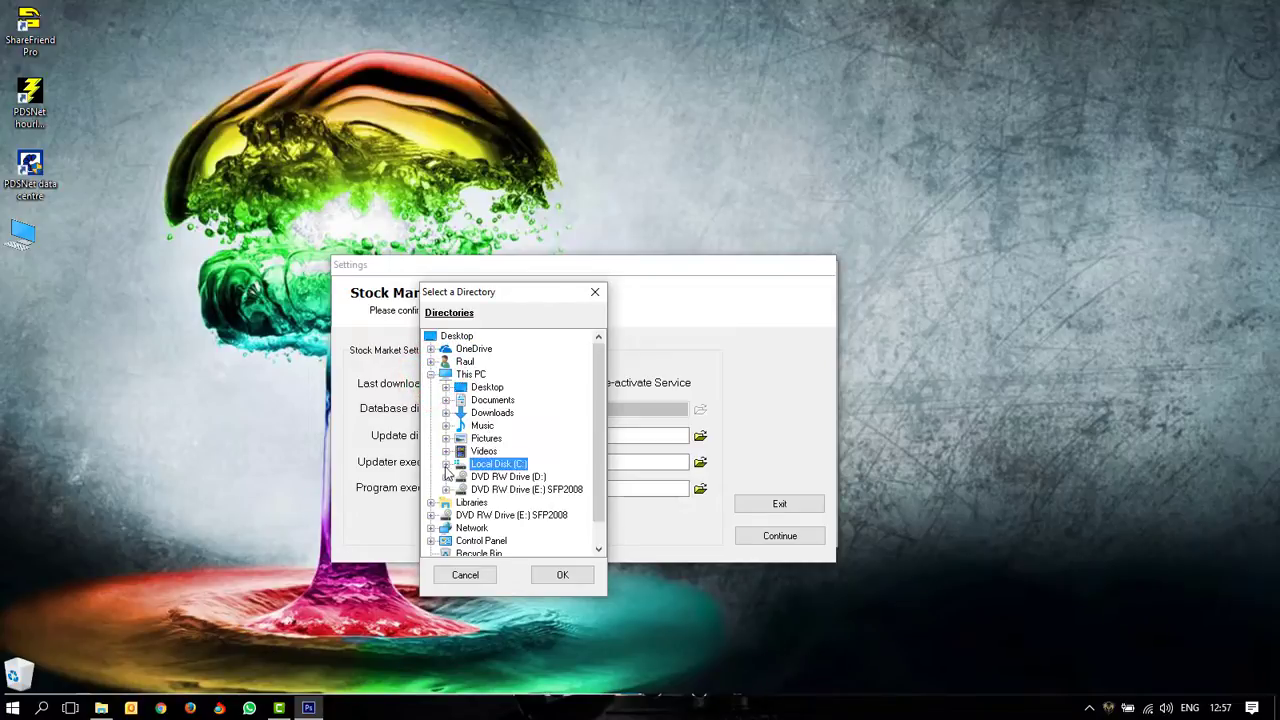
click(446, 466)
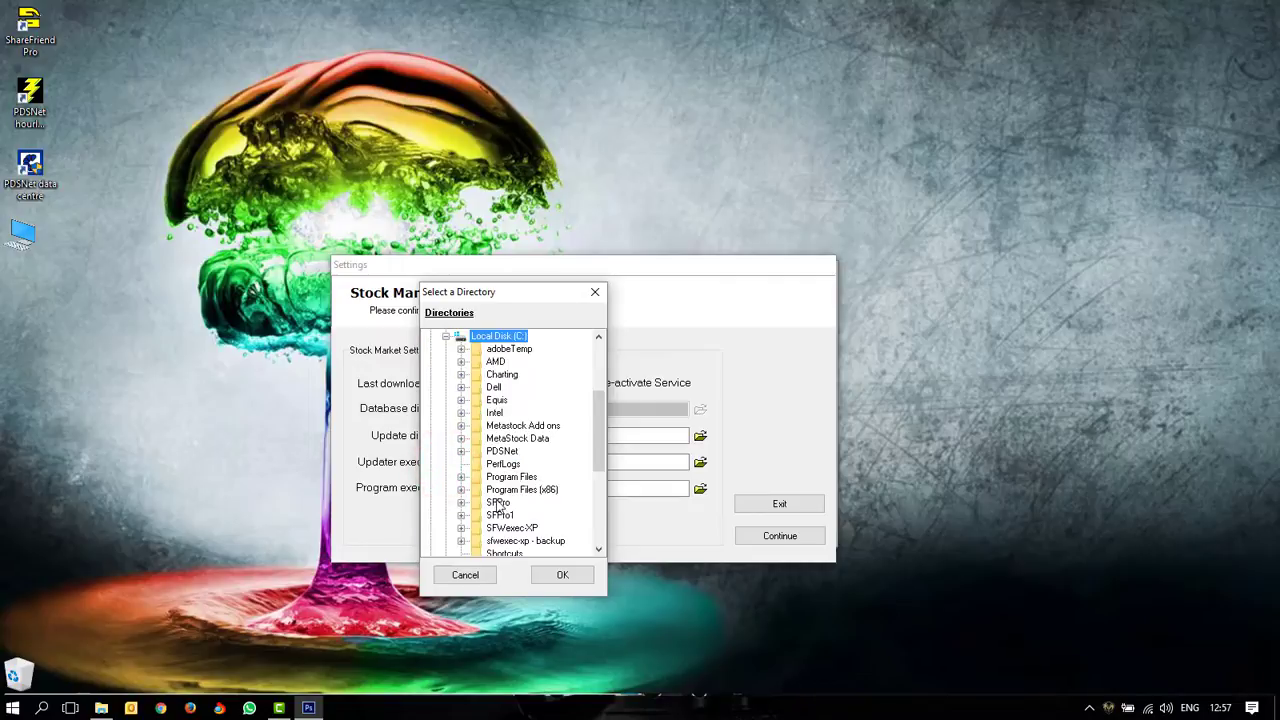
double_click(497, 503)
click(517, 541)
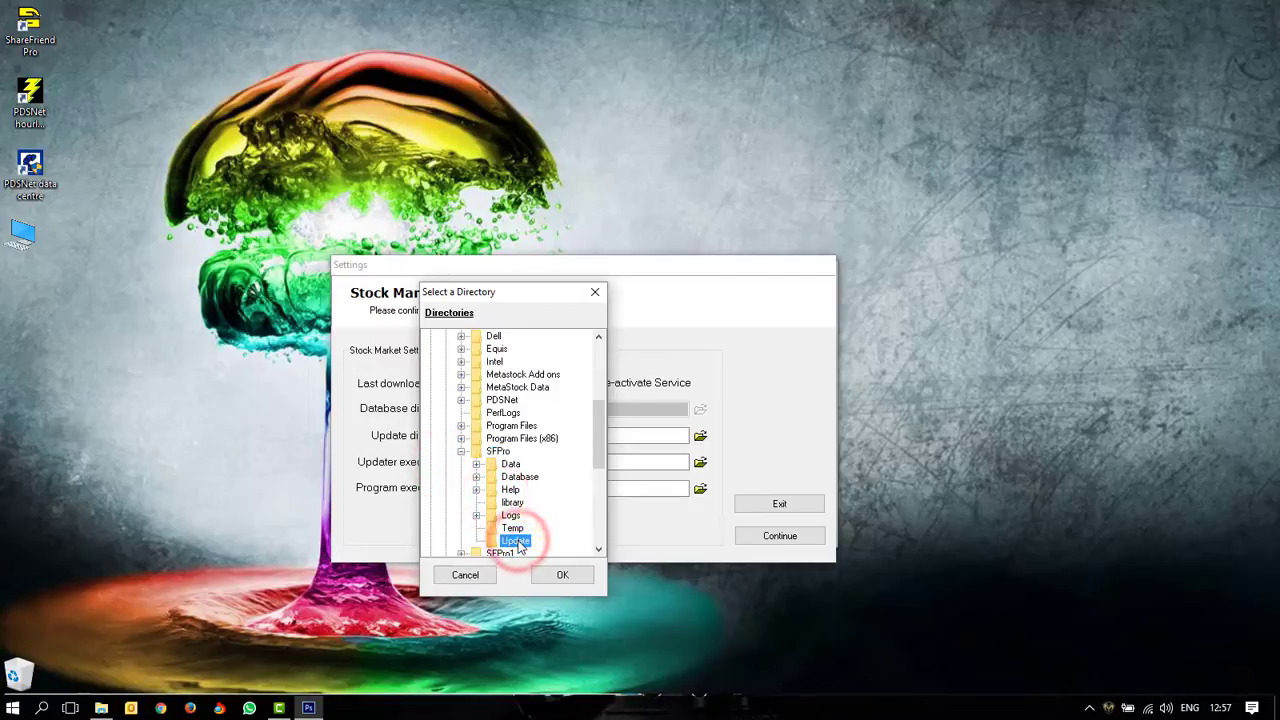
click(562, 575)
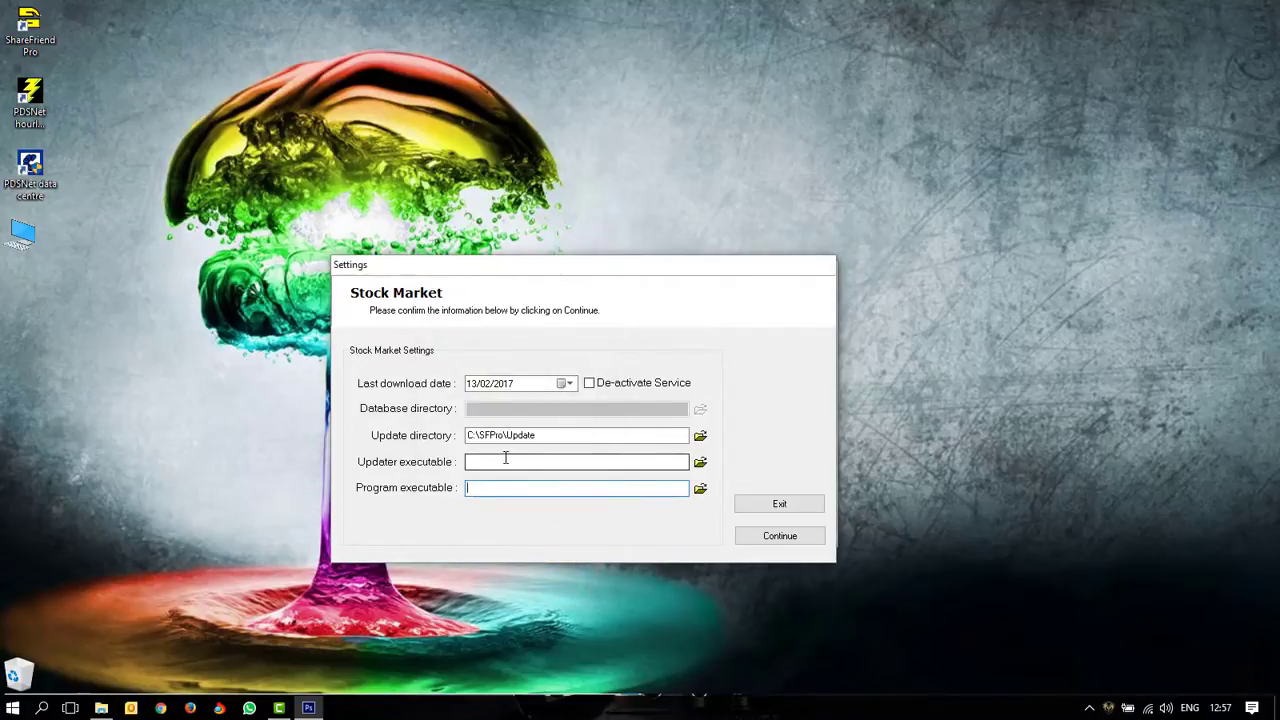
Step: Set the Updater executable to C:\SFPro\Updater.exe
click(700, 464)
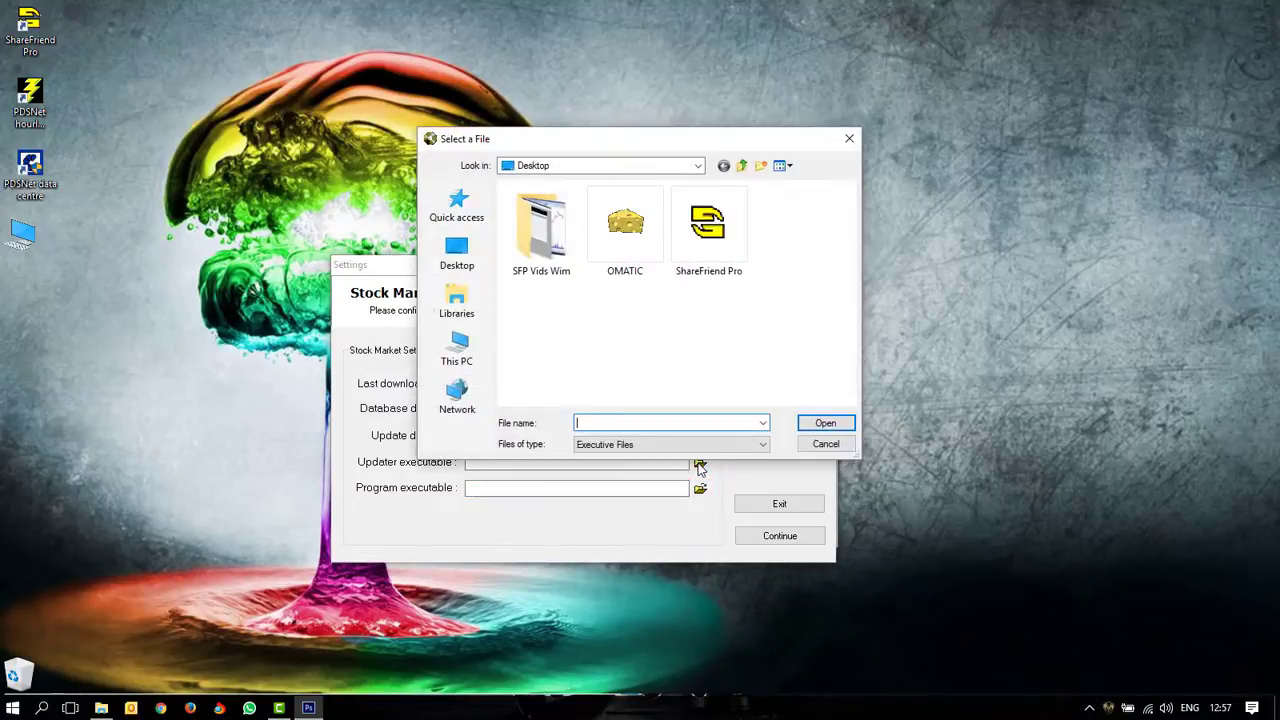
click(460, 357)
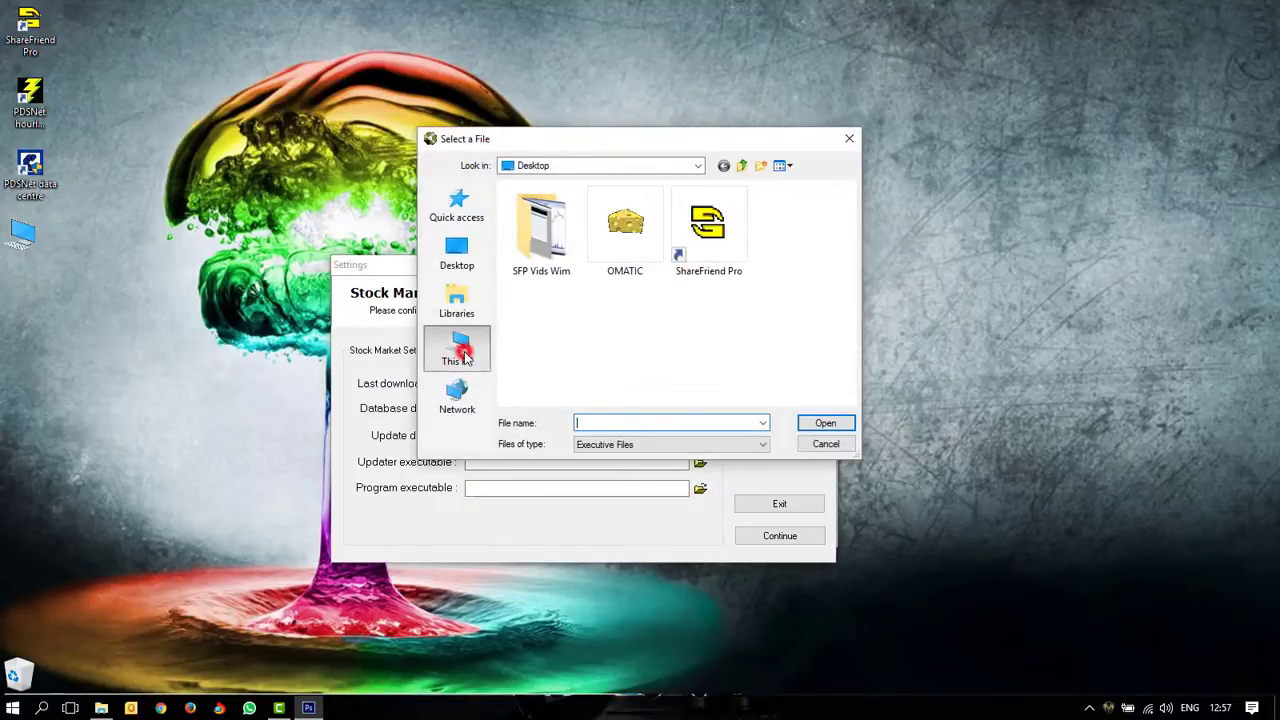
scroll(589, 330, down, 3)
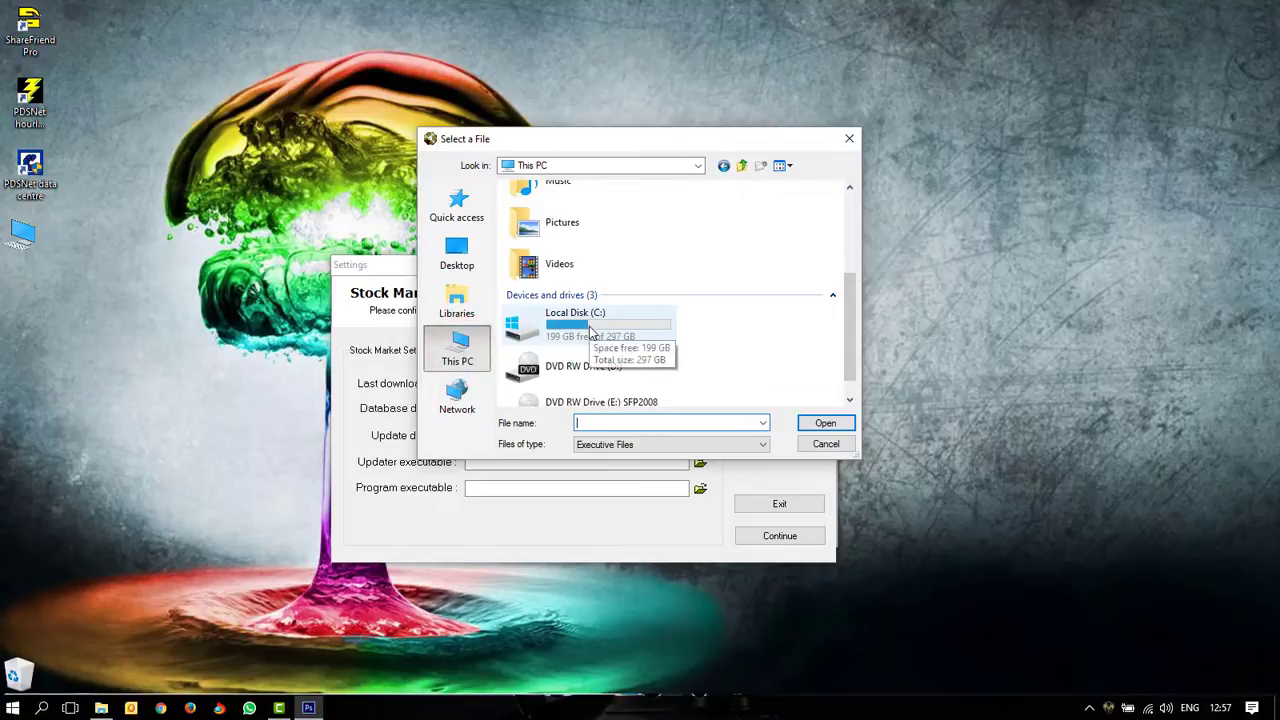
double_click(589, 328)
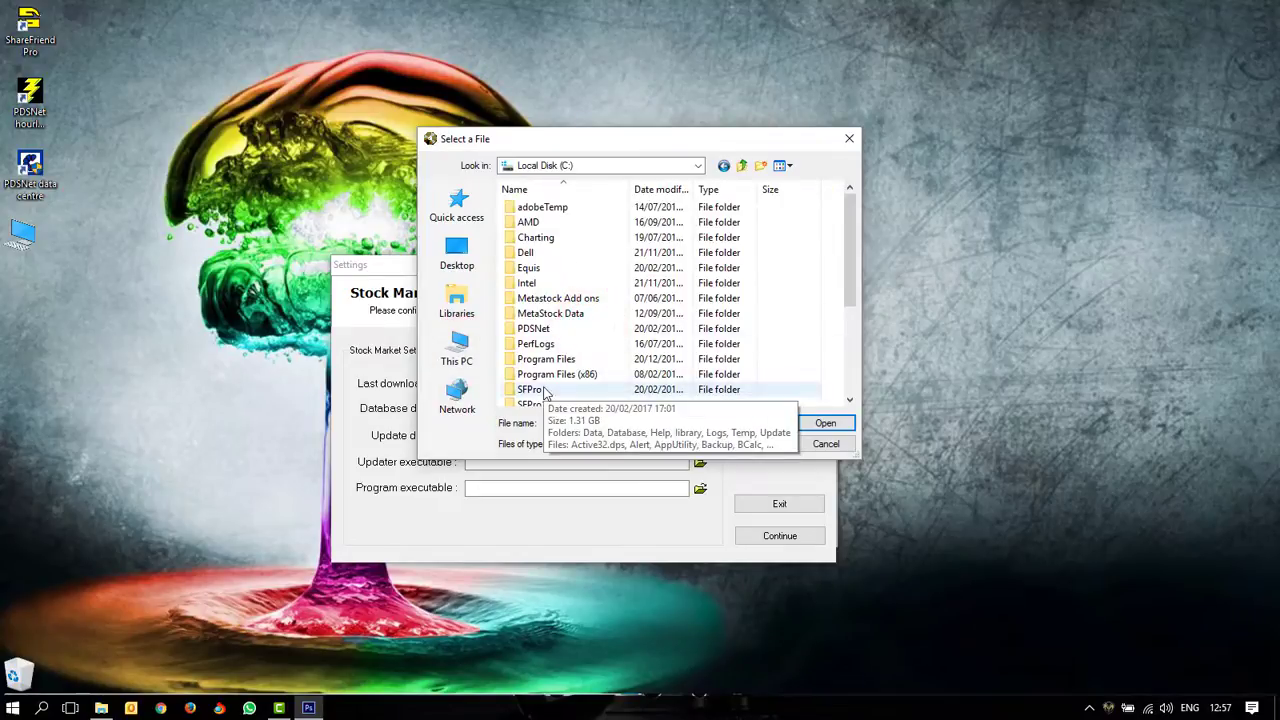
click(542, 390)
double_click(542, 390)
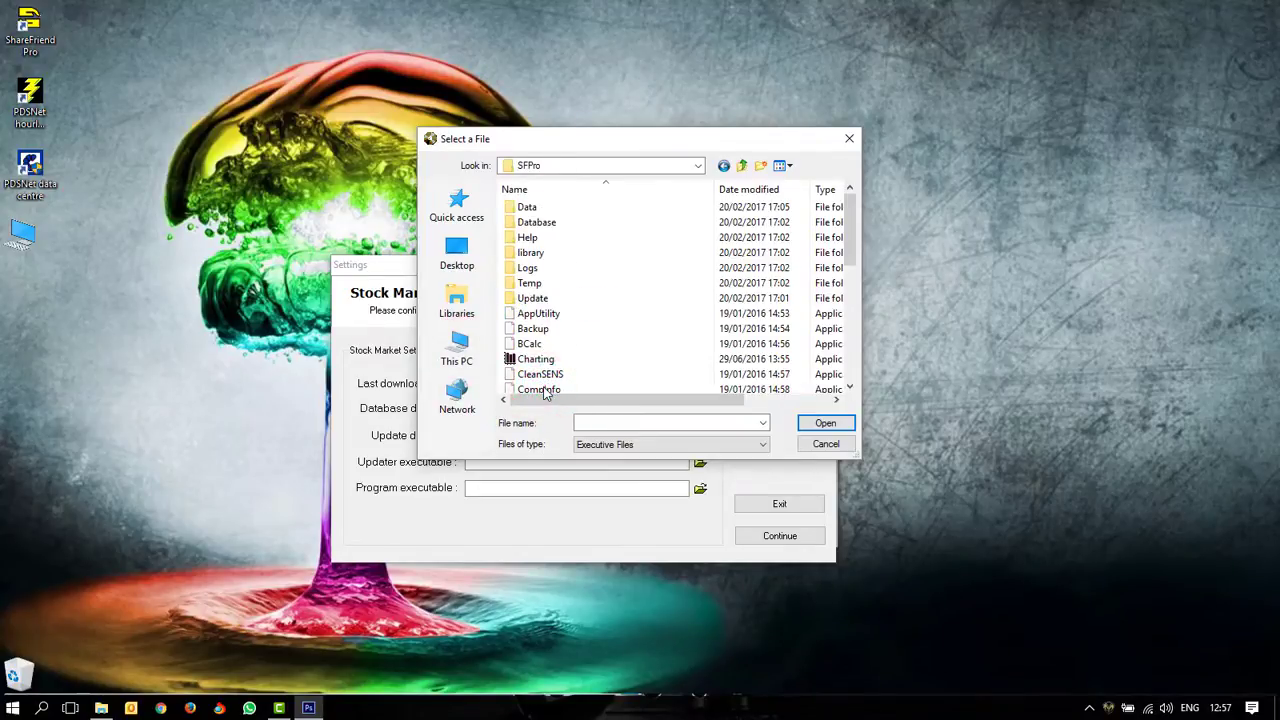
scroll(852, 305, down, 4)
scroll(852, 305, down, 3)
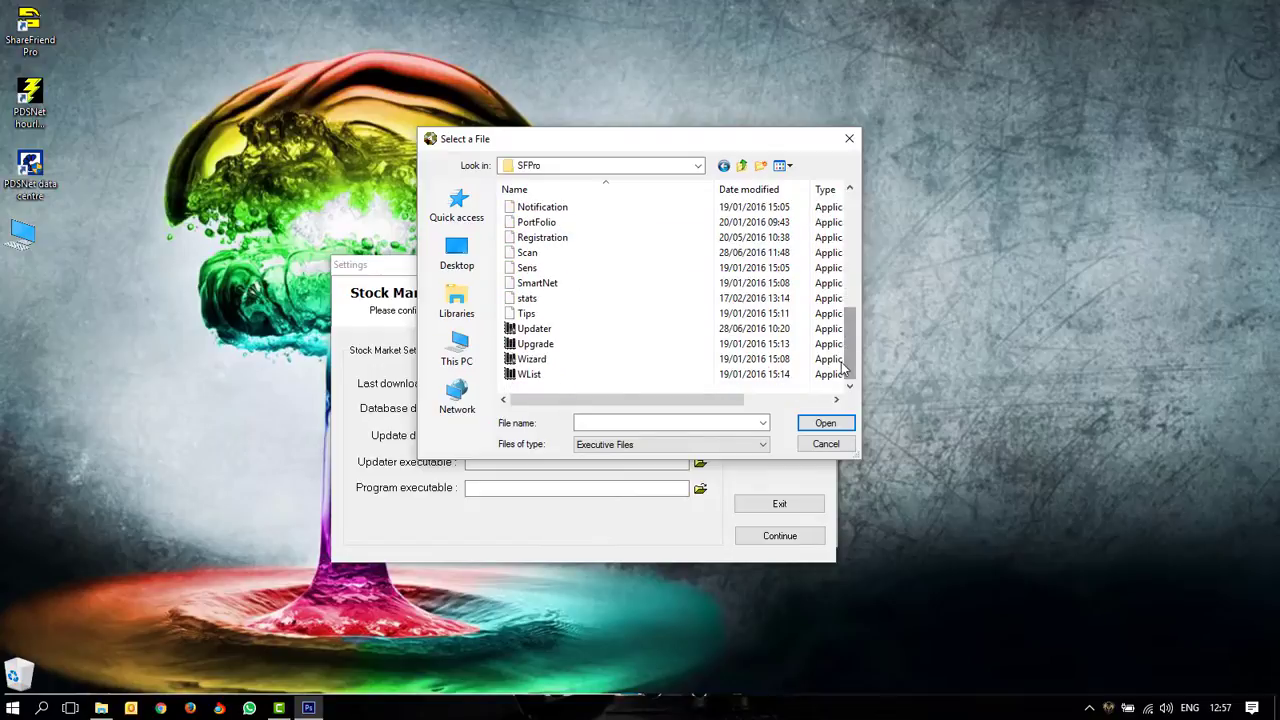
click(558, 330)
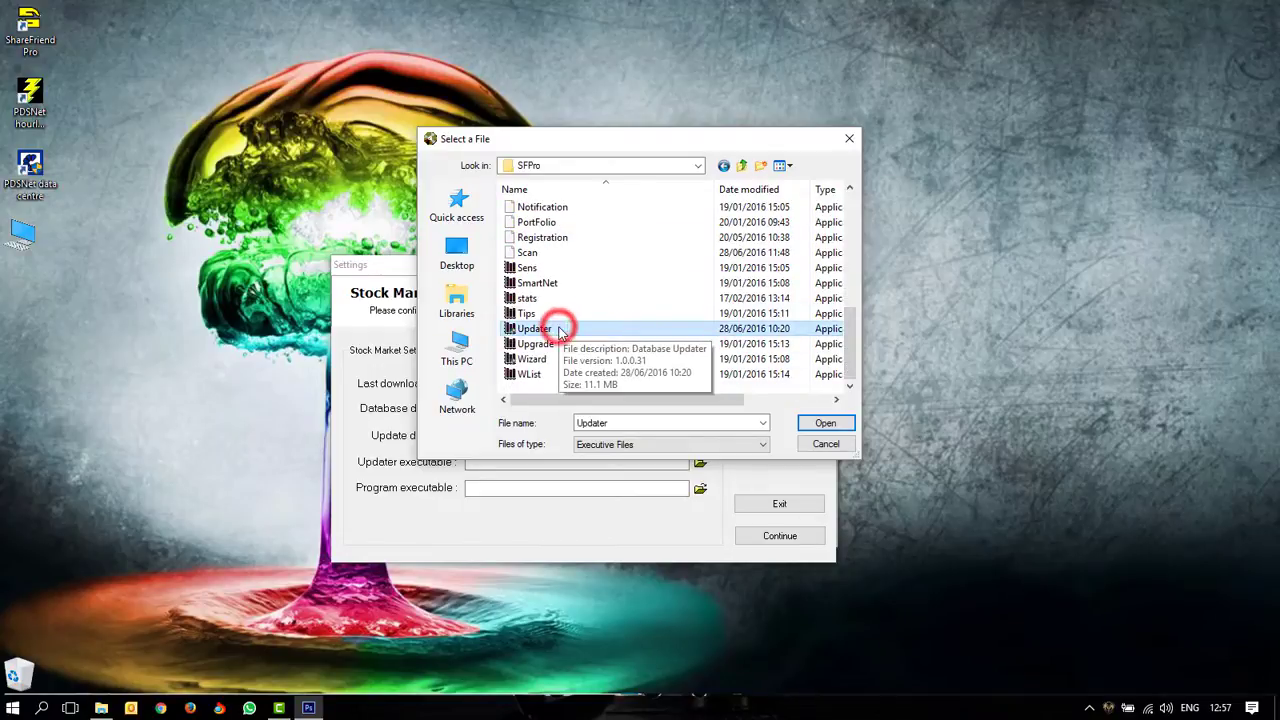
click(825, 424)
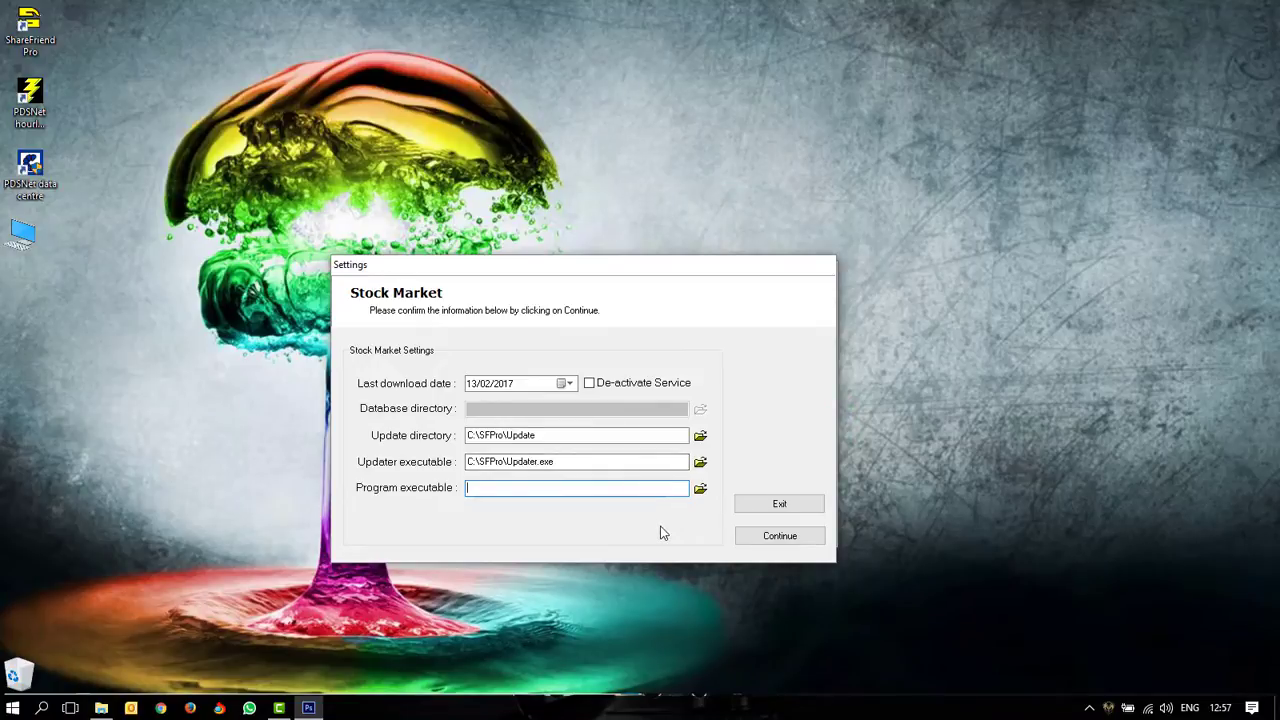
Step: Set the Program executable to C:\SFPro\Charting.exe
click(700, 489)
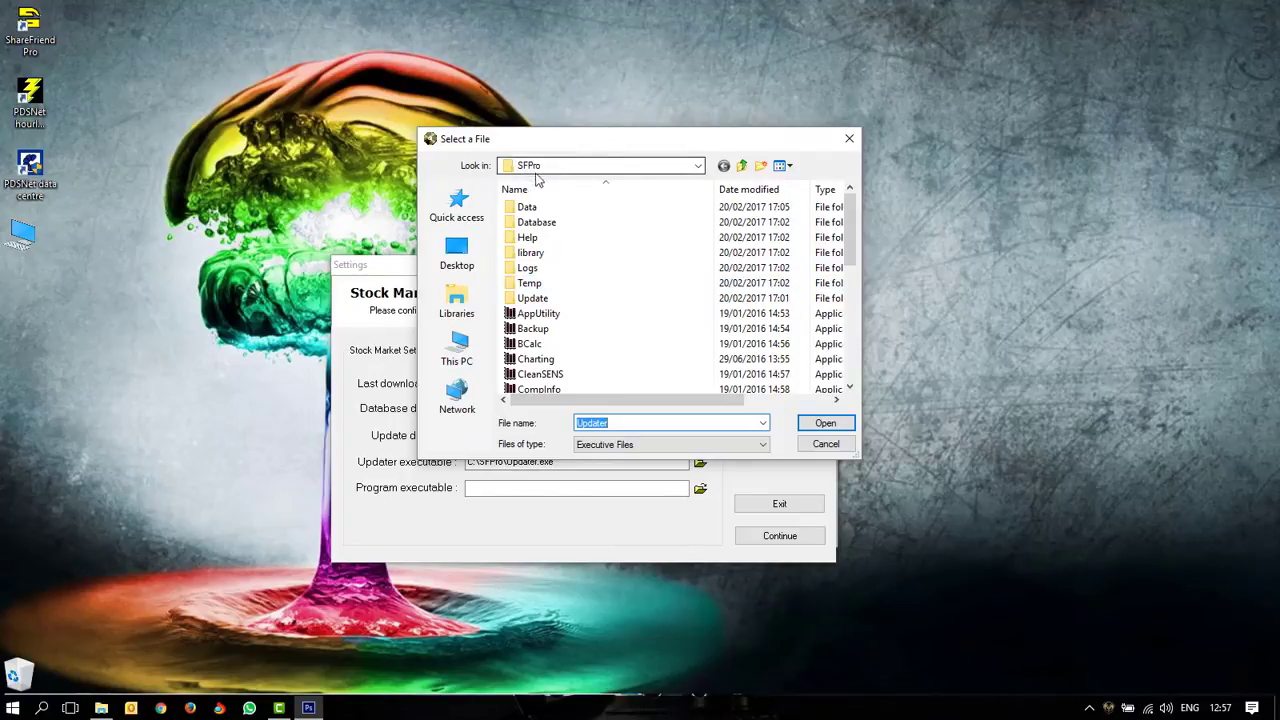
click(558, 361)
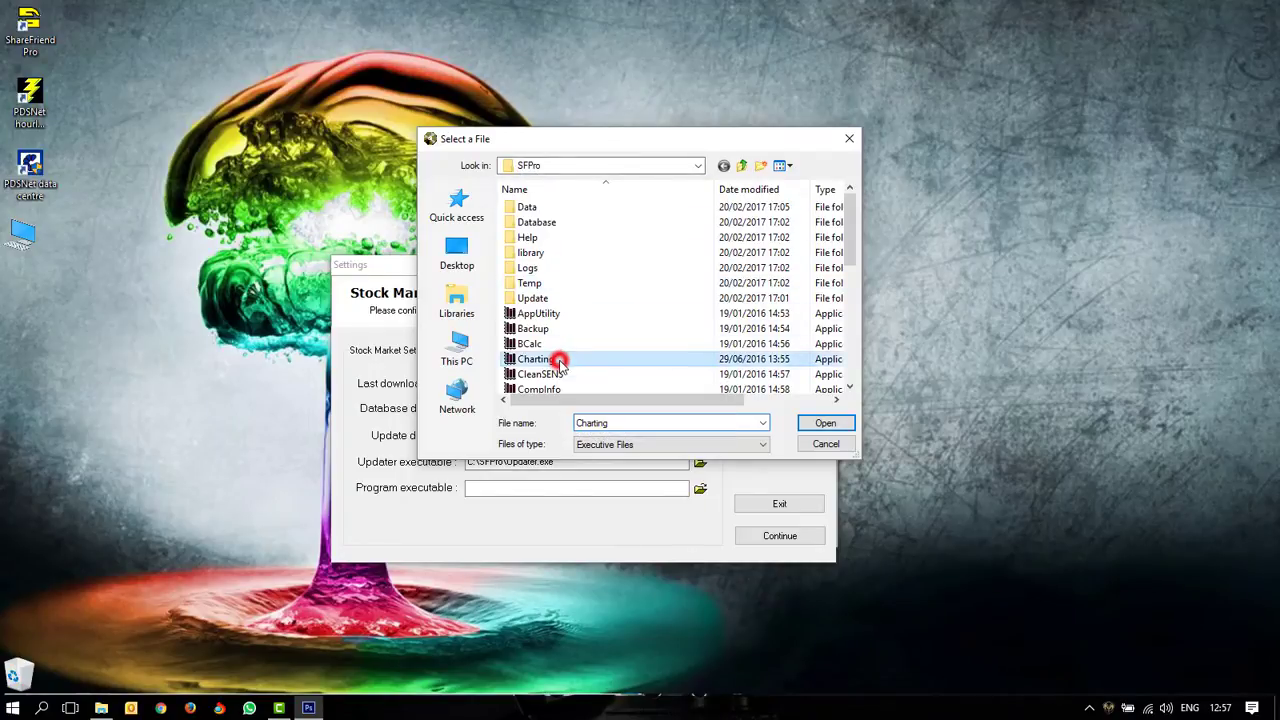
click(840, 426)
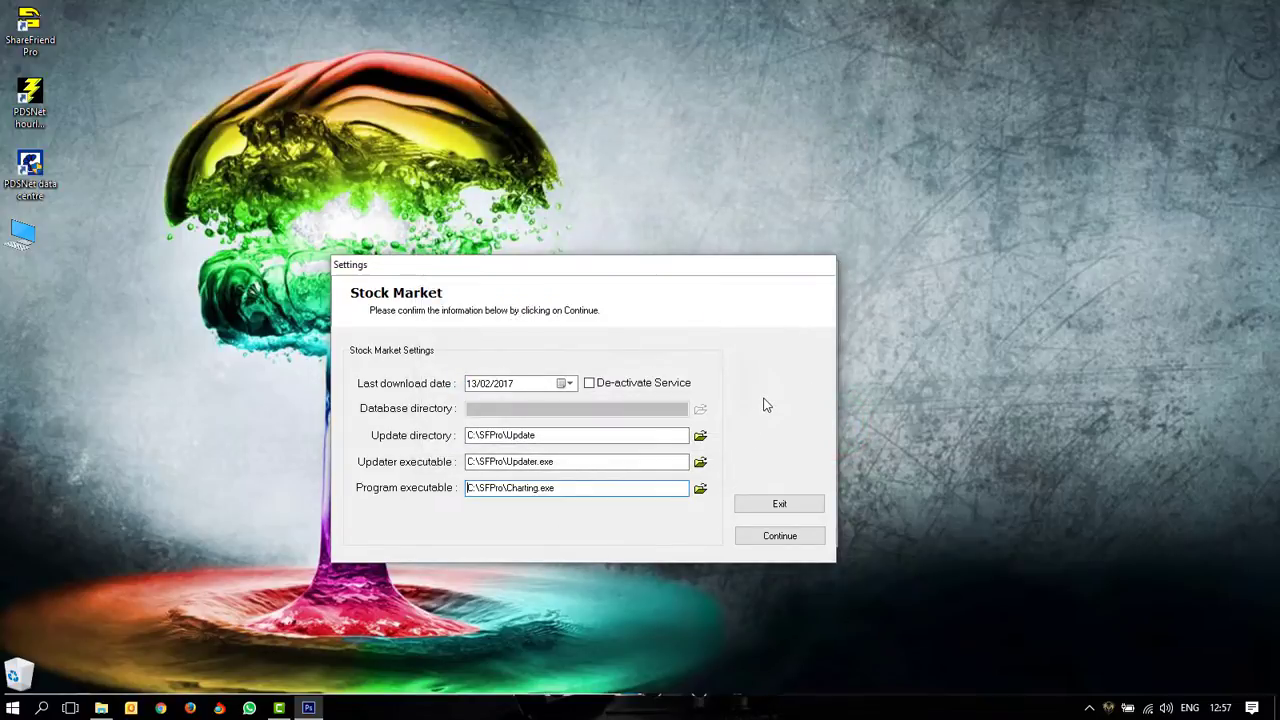
Step: Accept the Stock Market settings and acknowledge the 'Setup is now complete' message
click(794, 539)
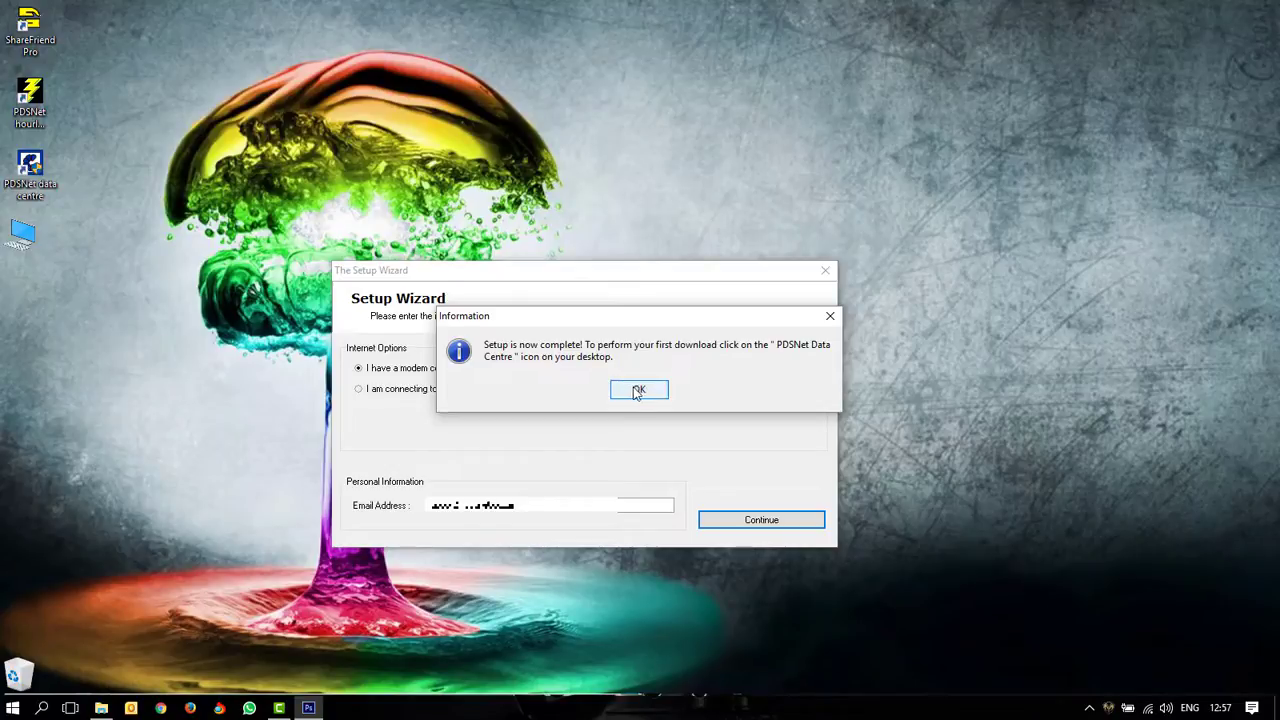
click(637, 391)
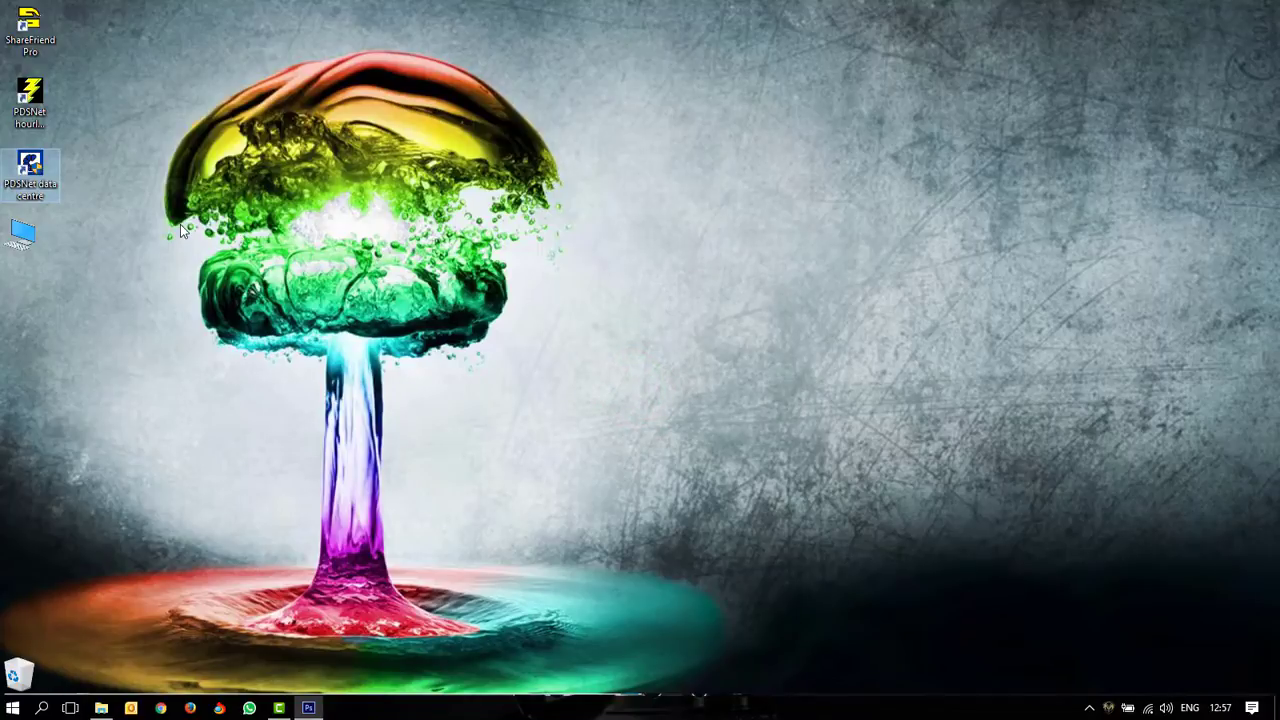
Step: Tick Run as administrator for all users in the PDSNet data centre shortcut's Compatibility settings
right_click(36, 176)
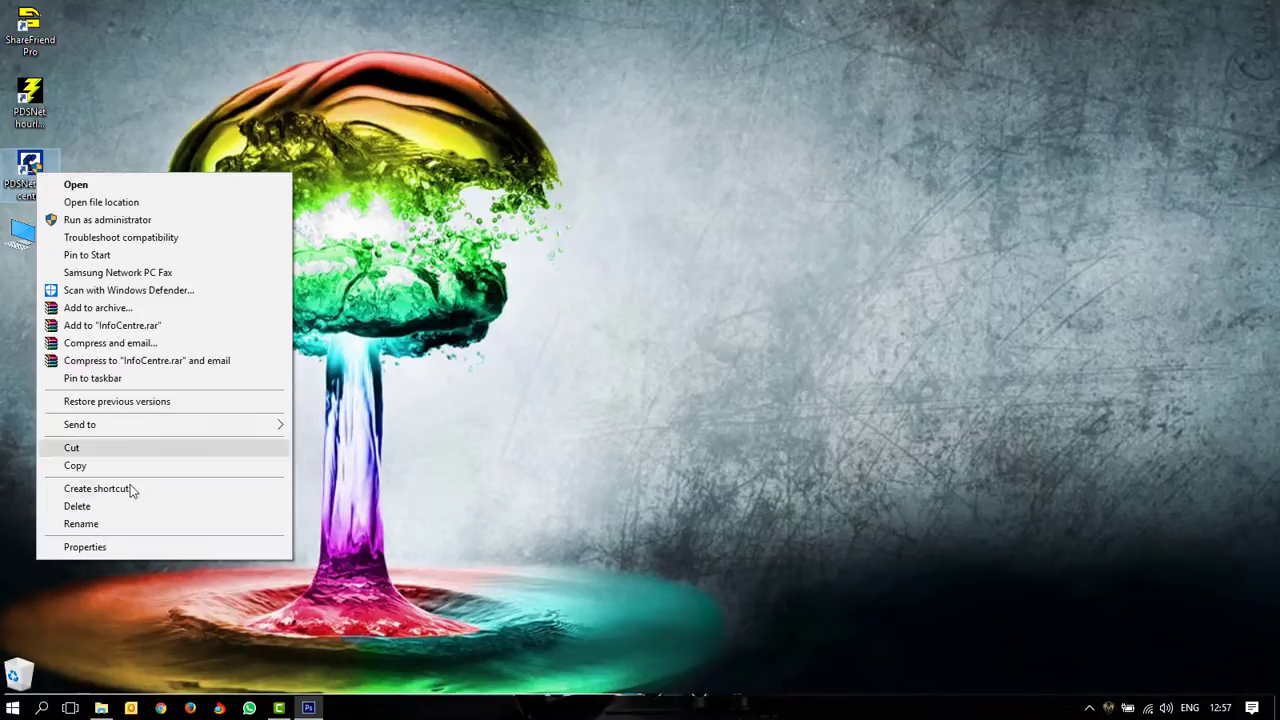
click(133, 548)
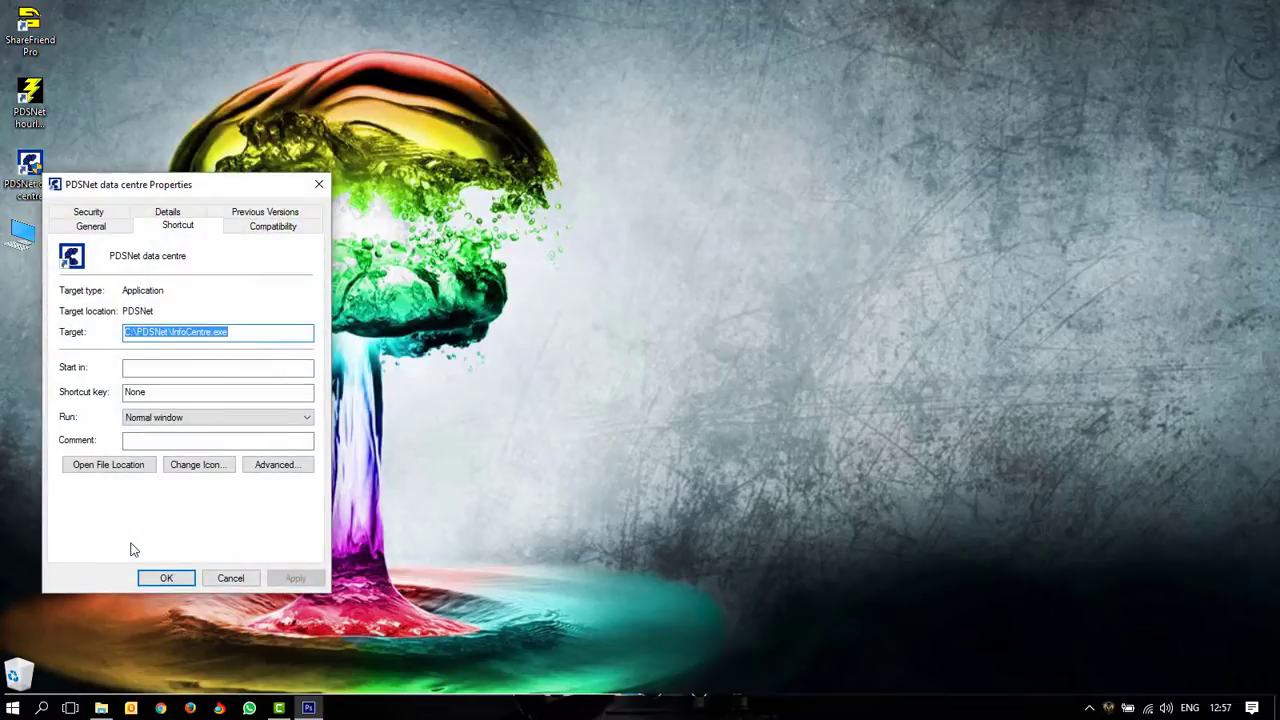
drag(189, 184, 512, 130)
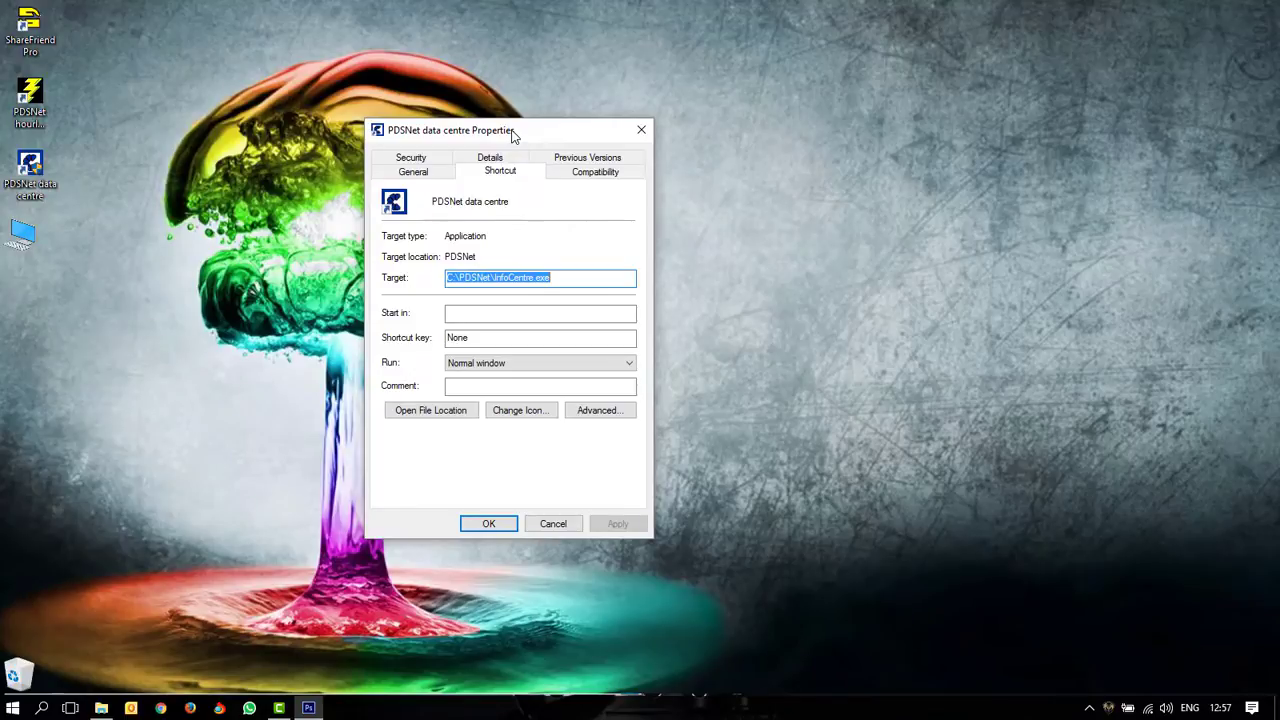
click(593, 172)
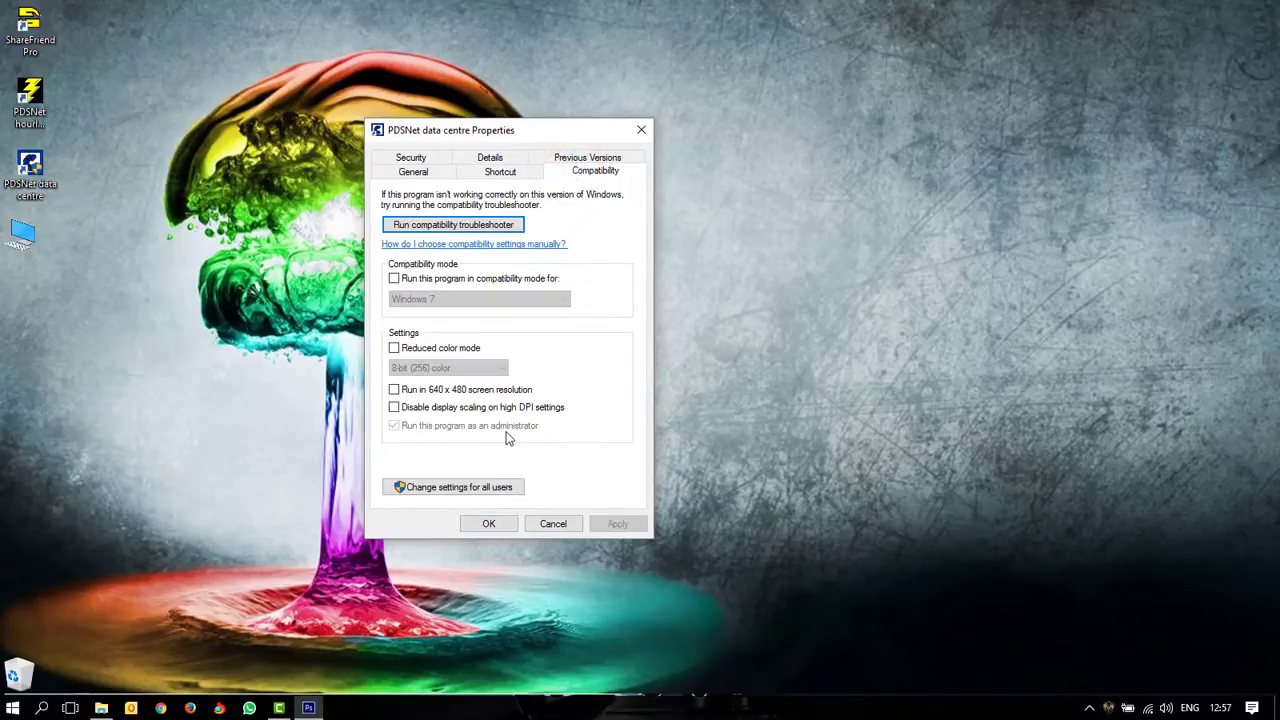
click(447, 489)
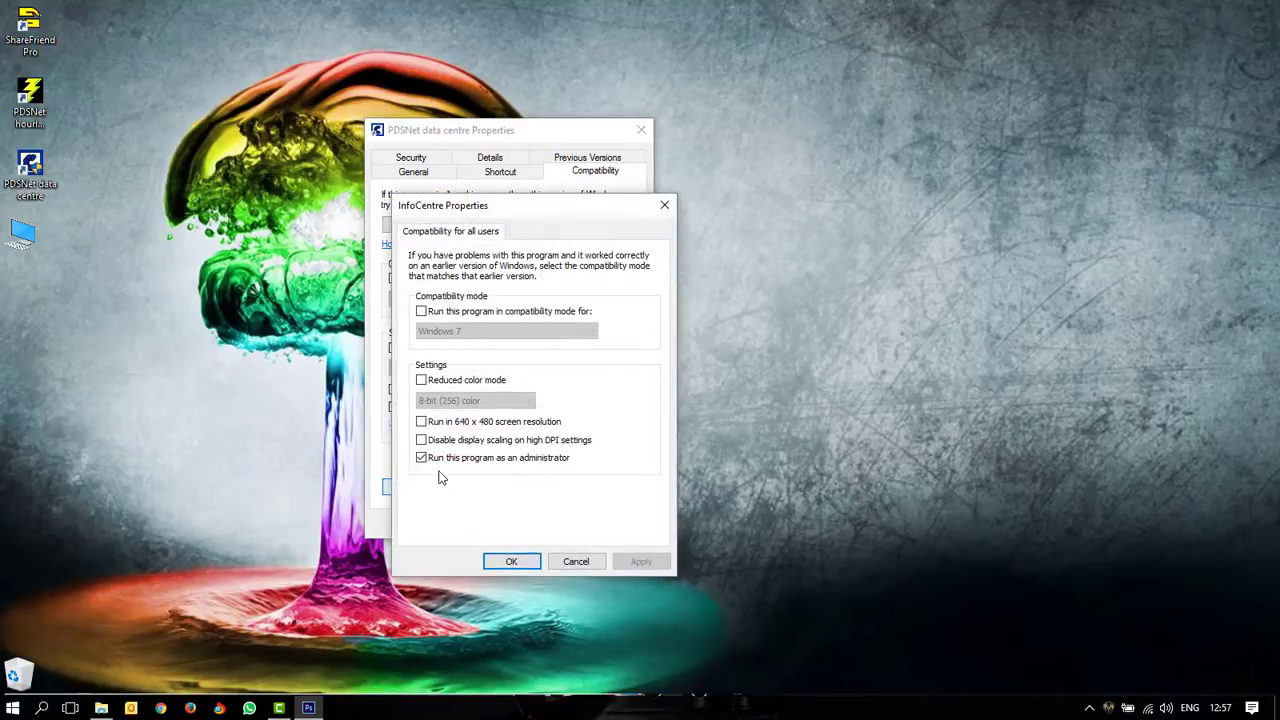
click(422, 458)
click(512, 562)
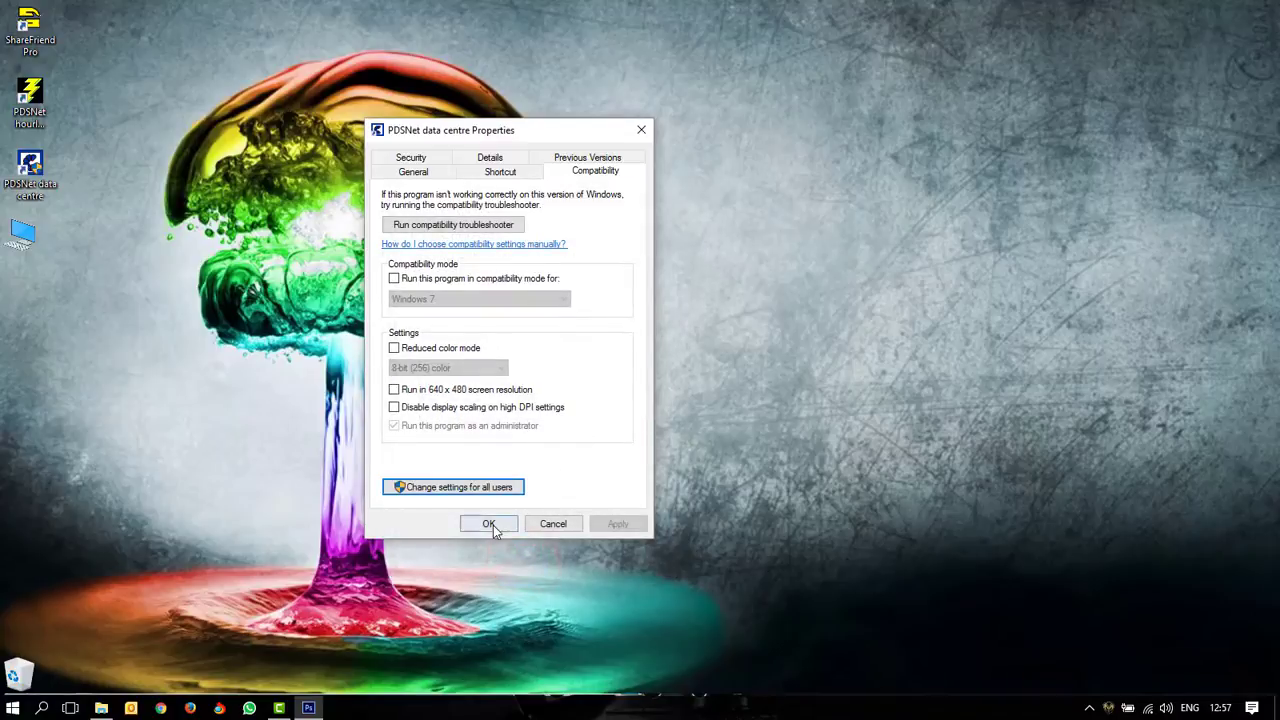
click(493, 525)
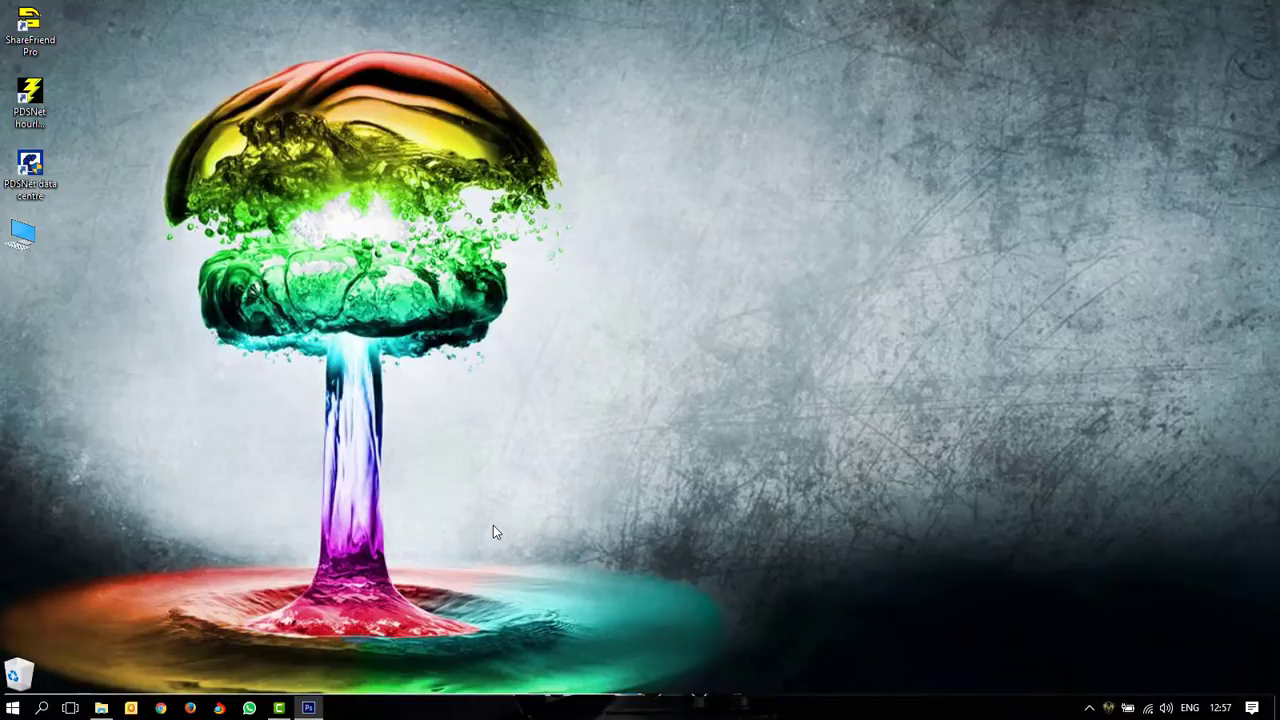
Step: Launch PDSNet Data Centre, start the first download and scroll through the licence declaration
double_click(29, 172)
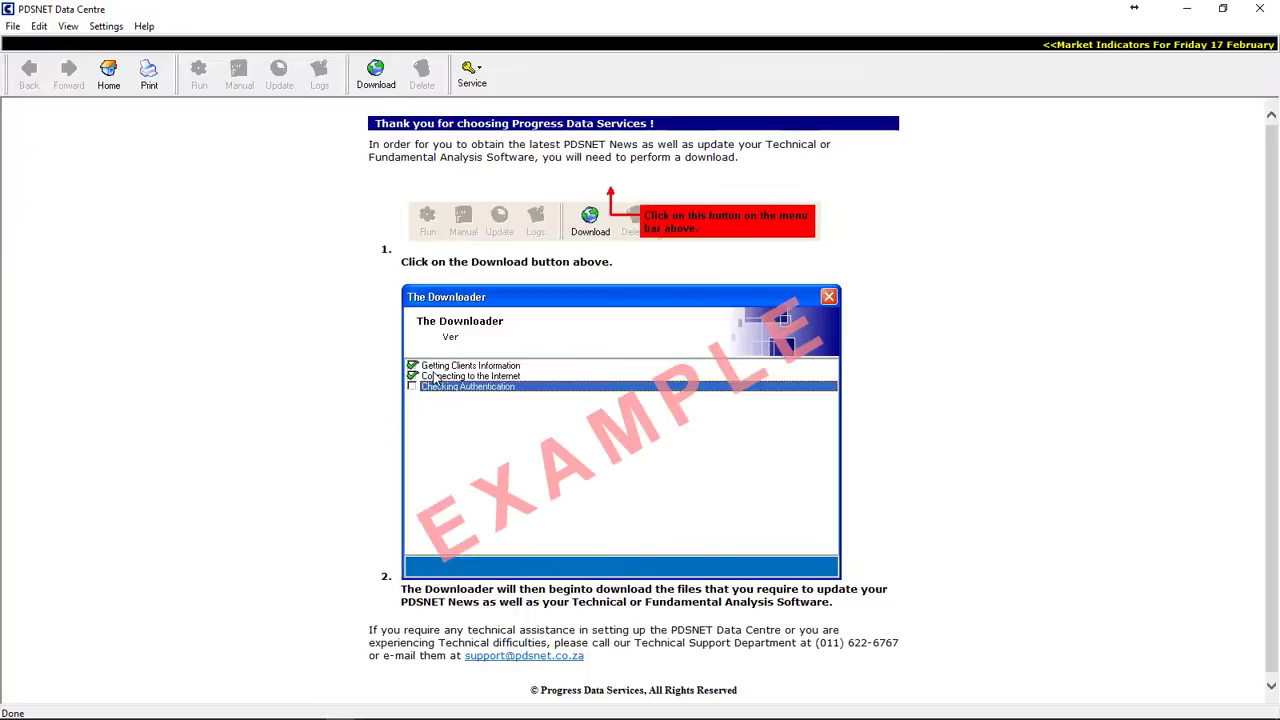
click(378, 79)
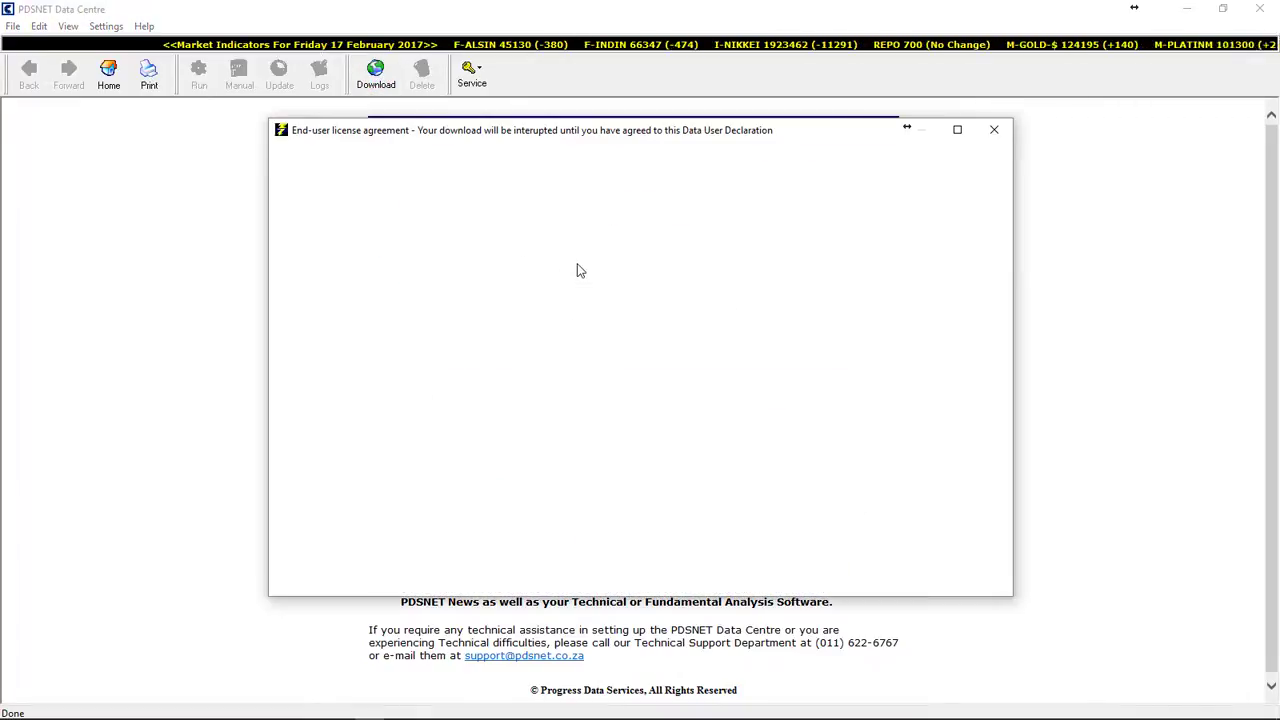
drag(735, 134, 714, 118)
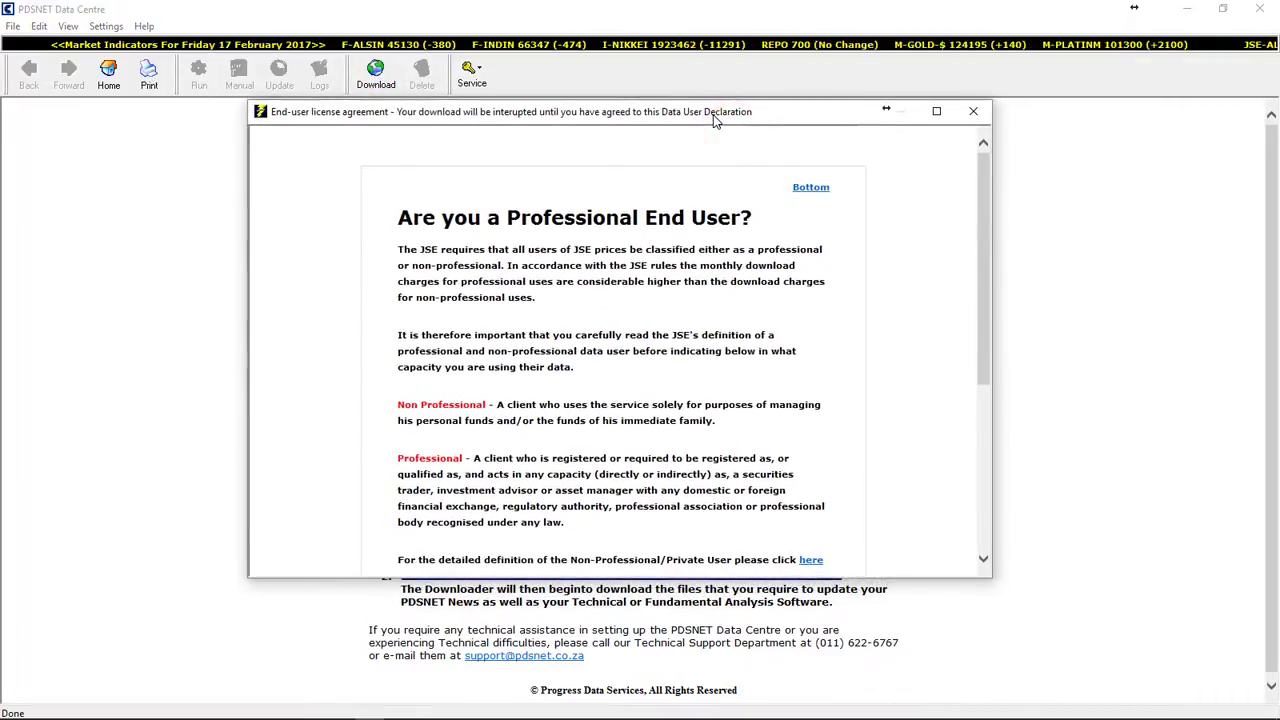
click(984, 254)
drag(984, 254, 996, 420)
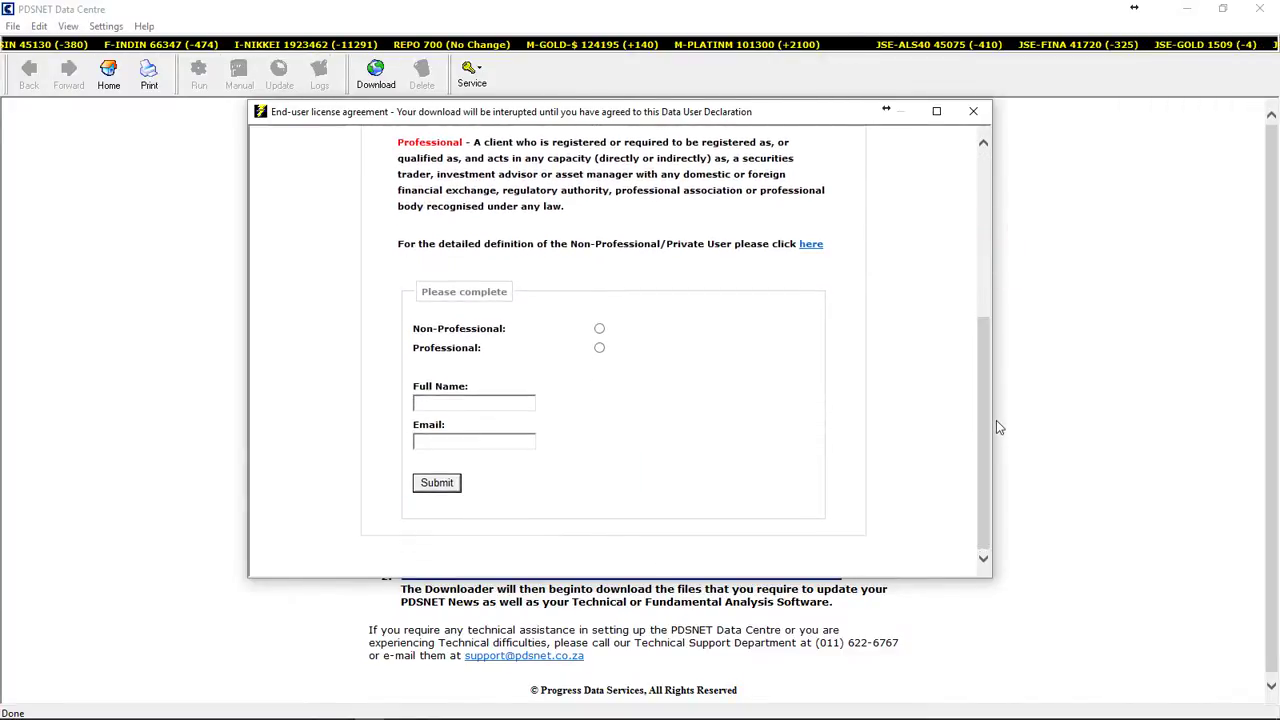
Step: Declare as a Professional user with a full name and e-mail, submit, and close the declaration
click(600, 330)
click(600, 345)
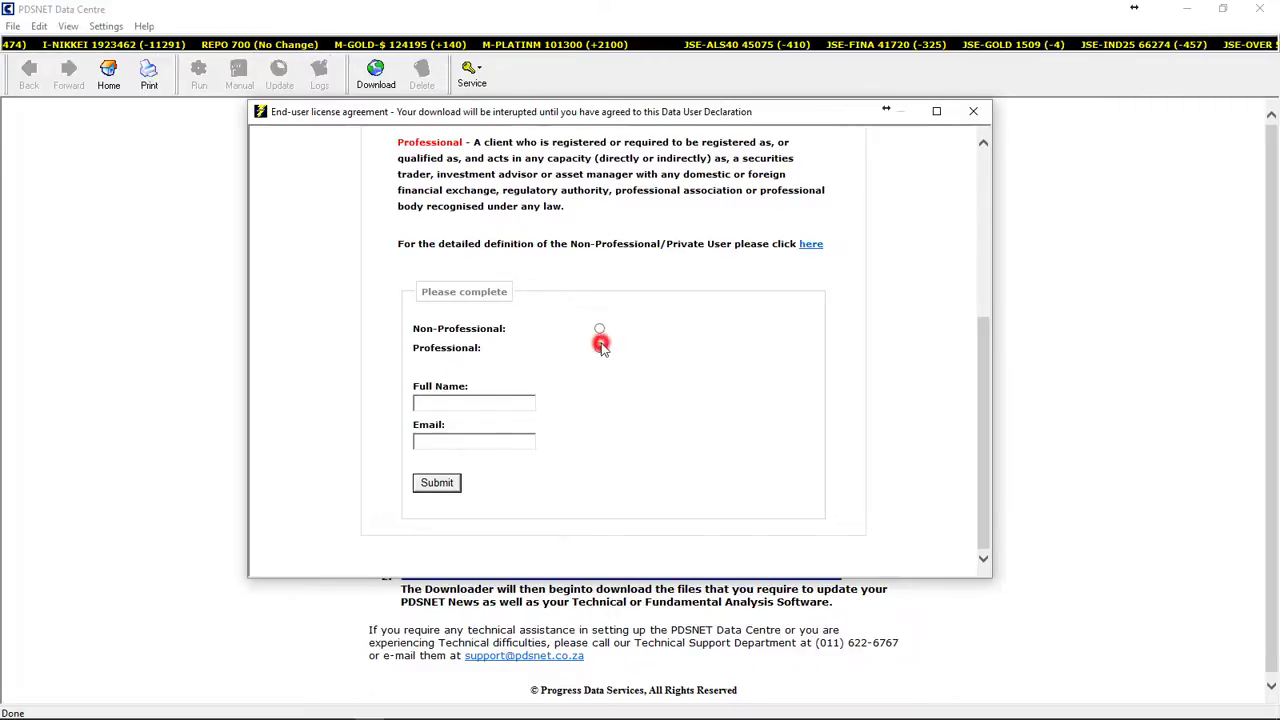
click(600, 330)
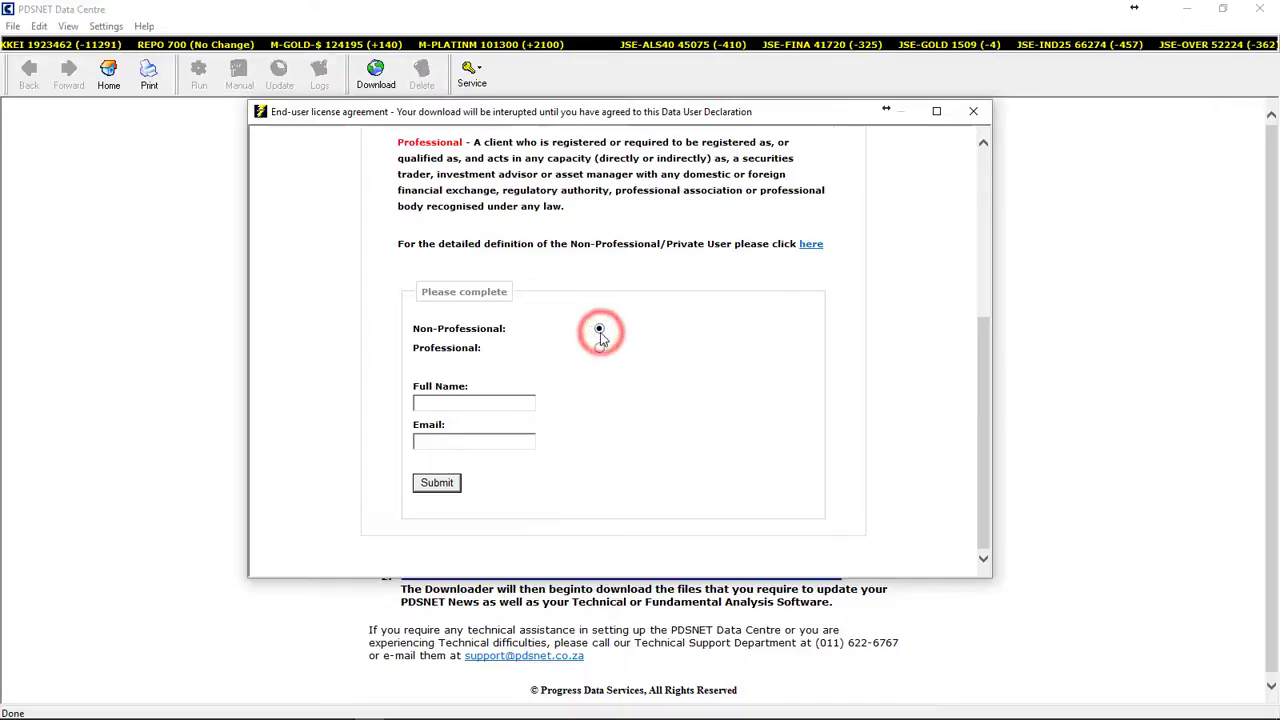
click(601, 347)
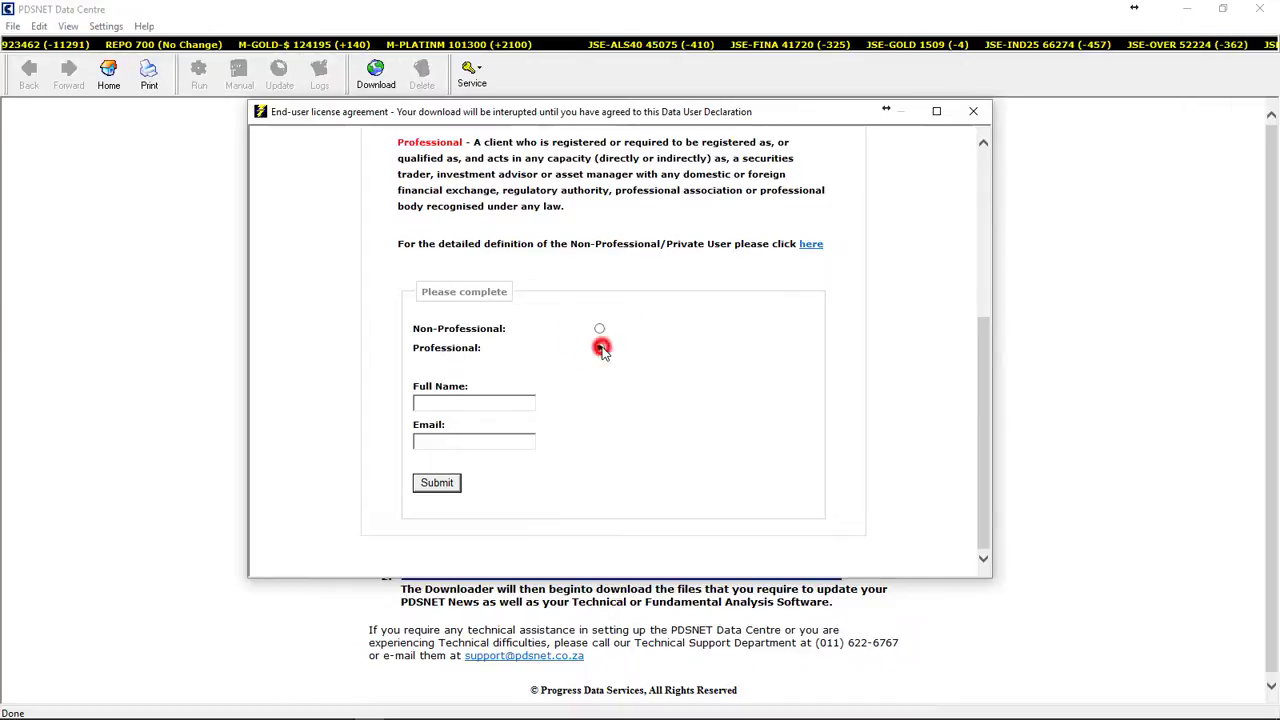
click(441, 405)
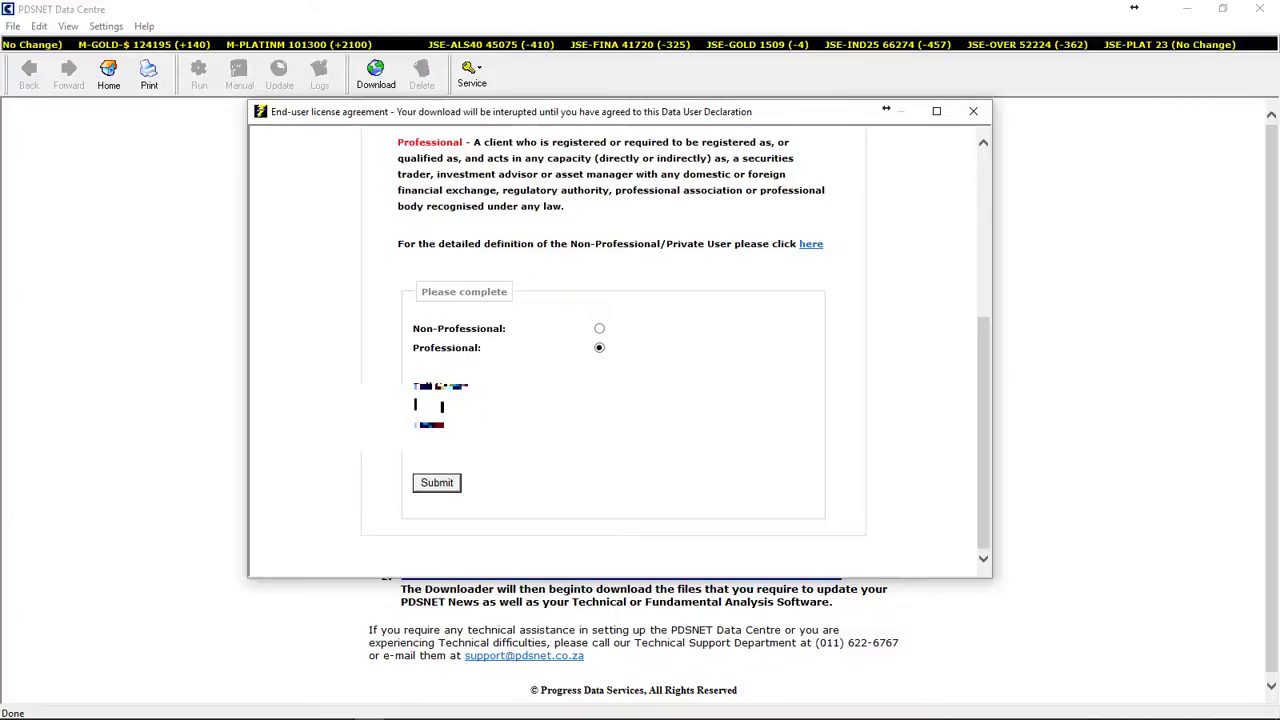
text(test)
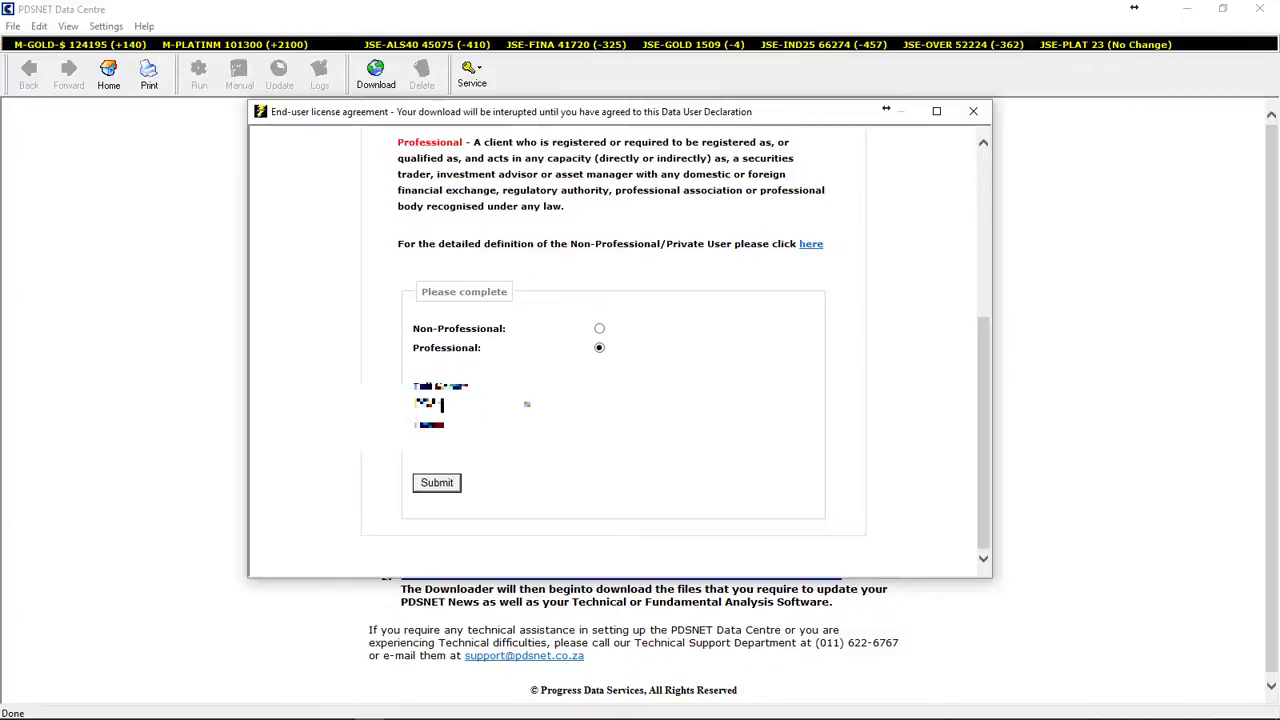
text( Use)
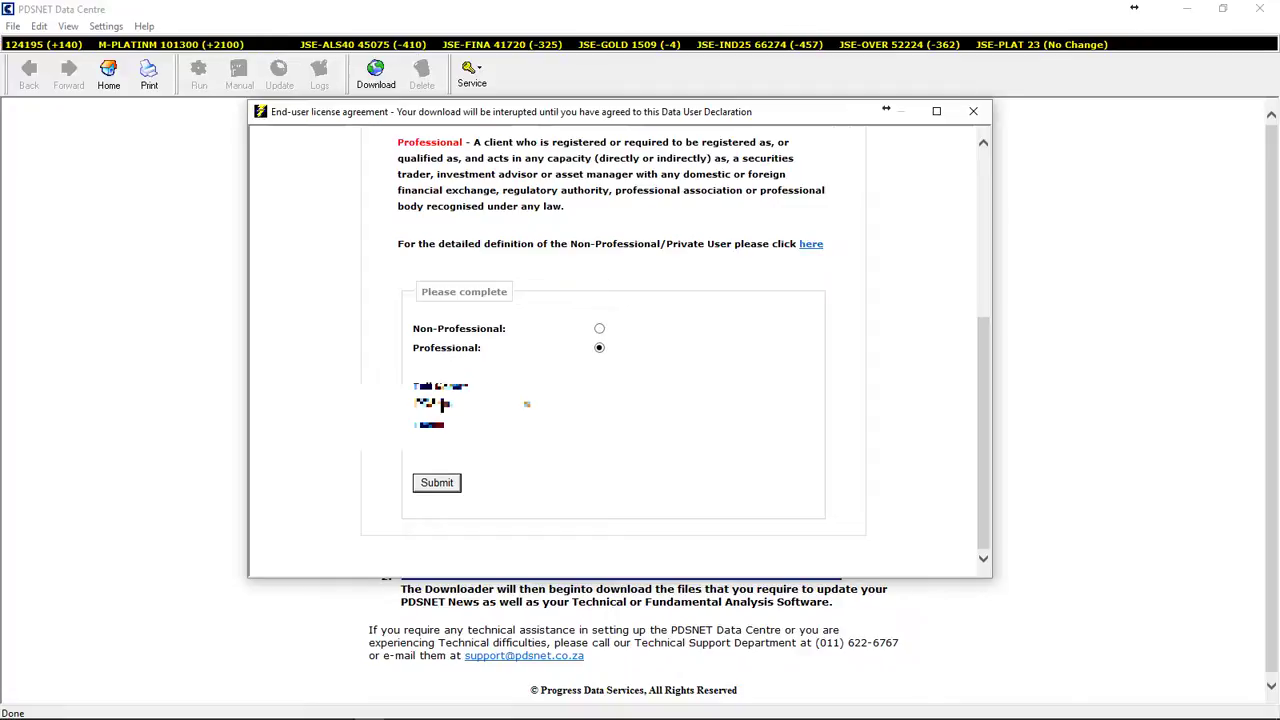
text(r)
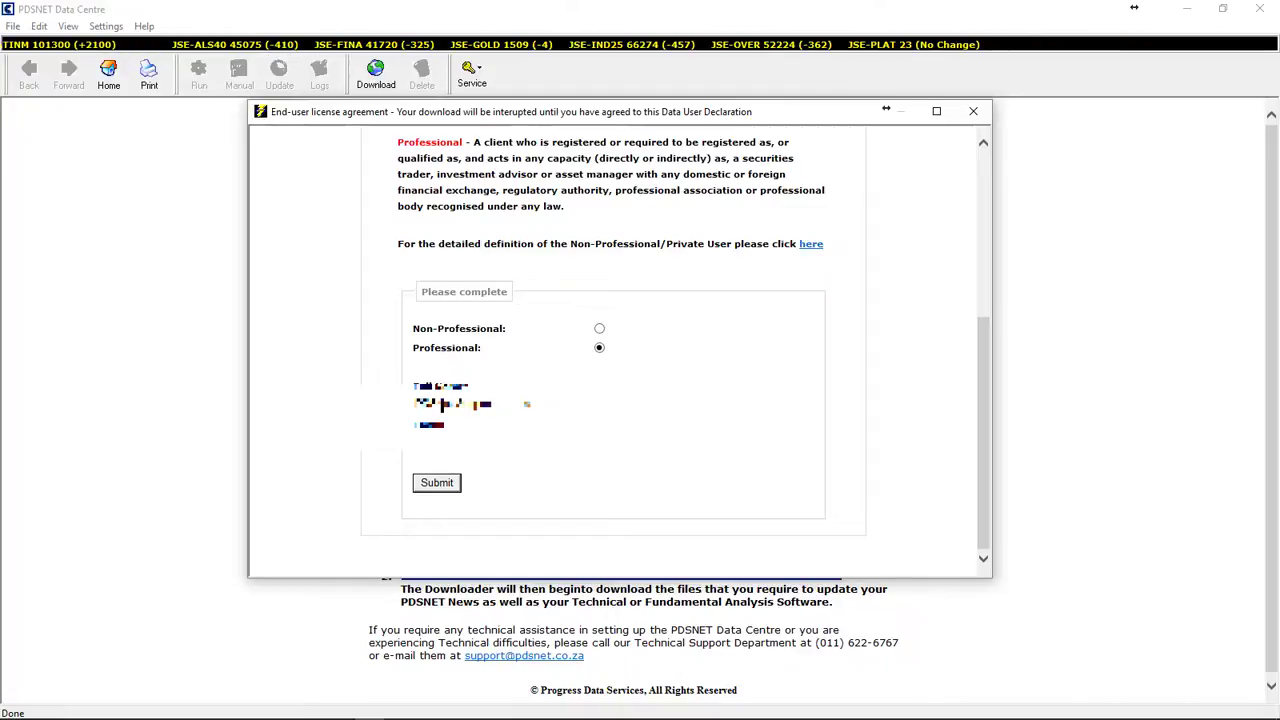
click(437, 436)
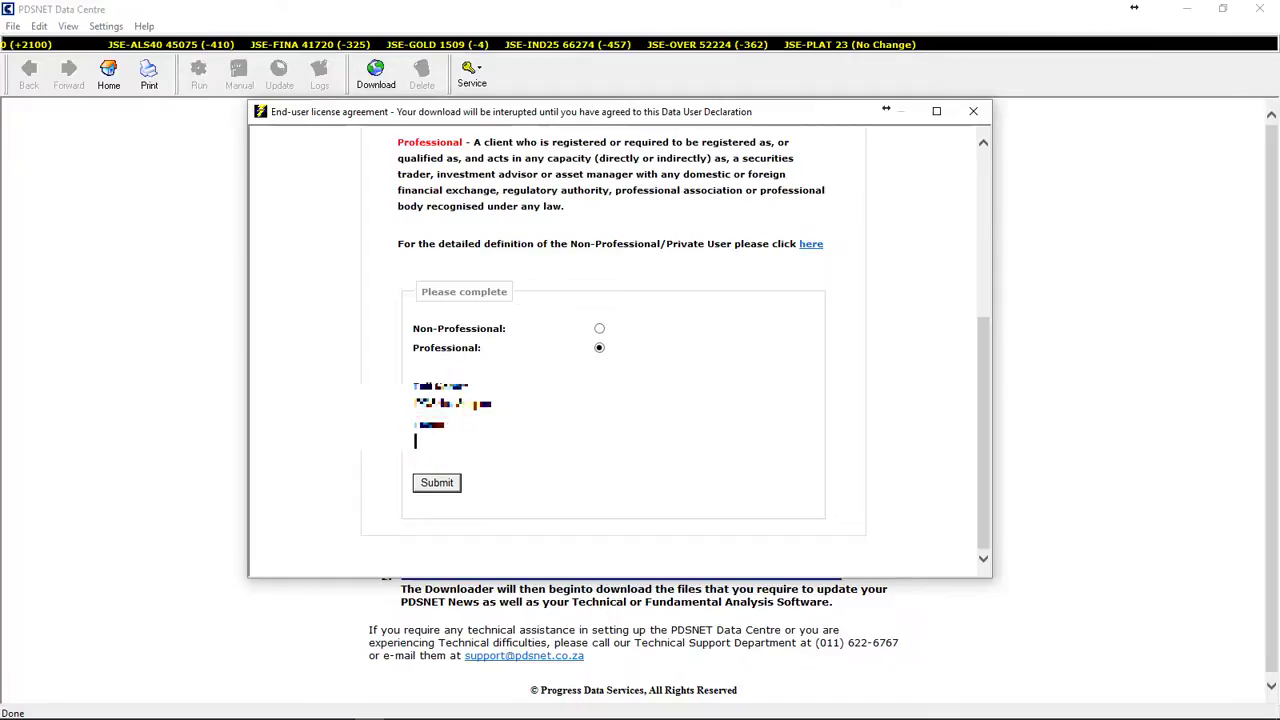
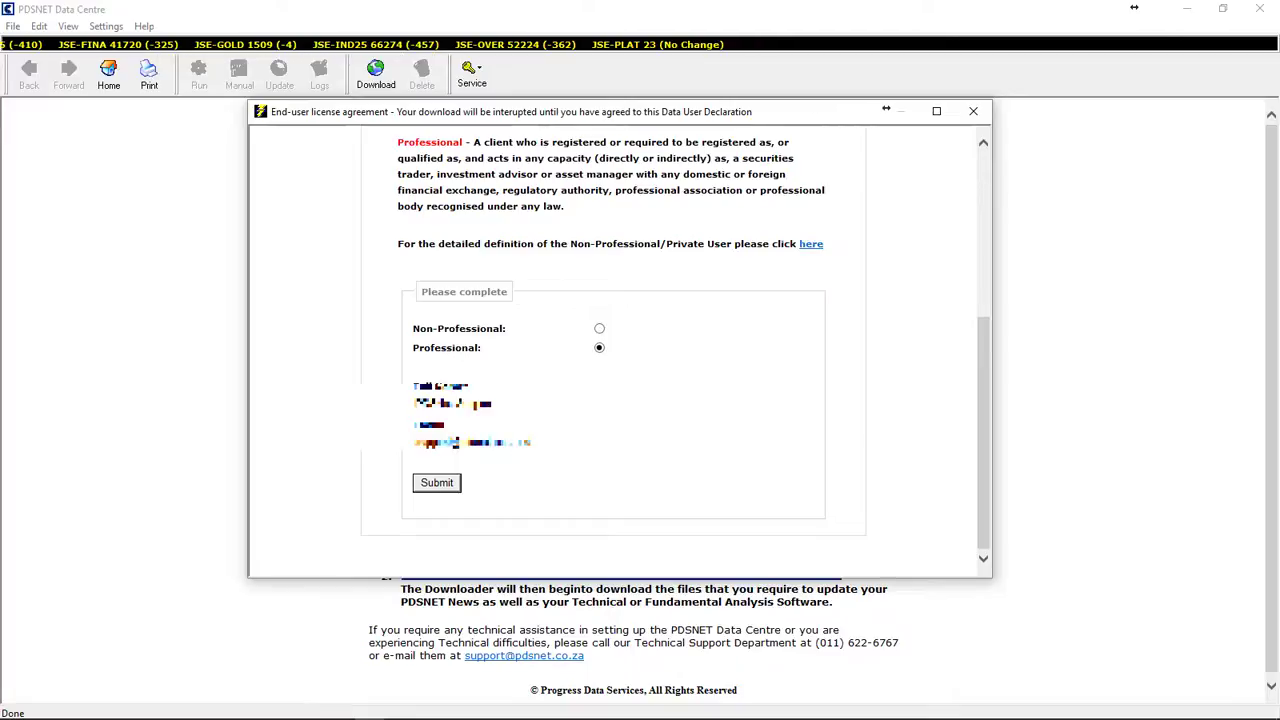
click(455, 484)
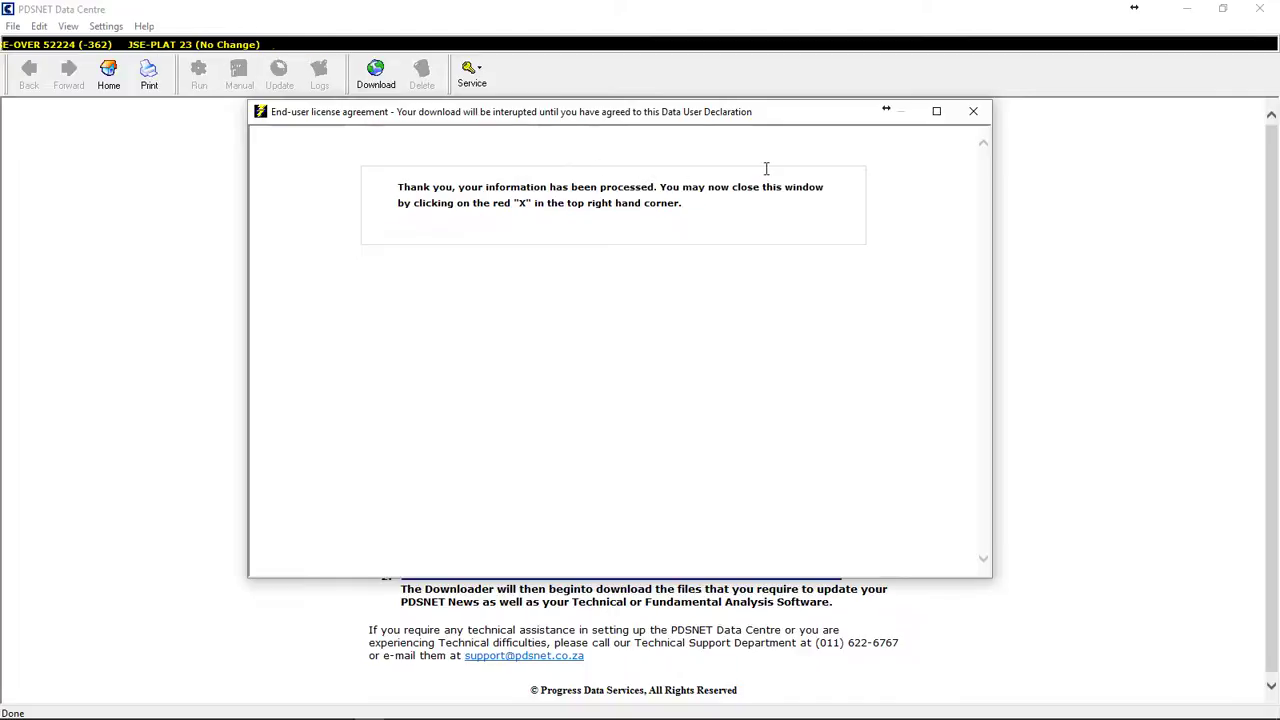
click(973, 111)
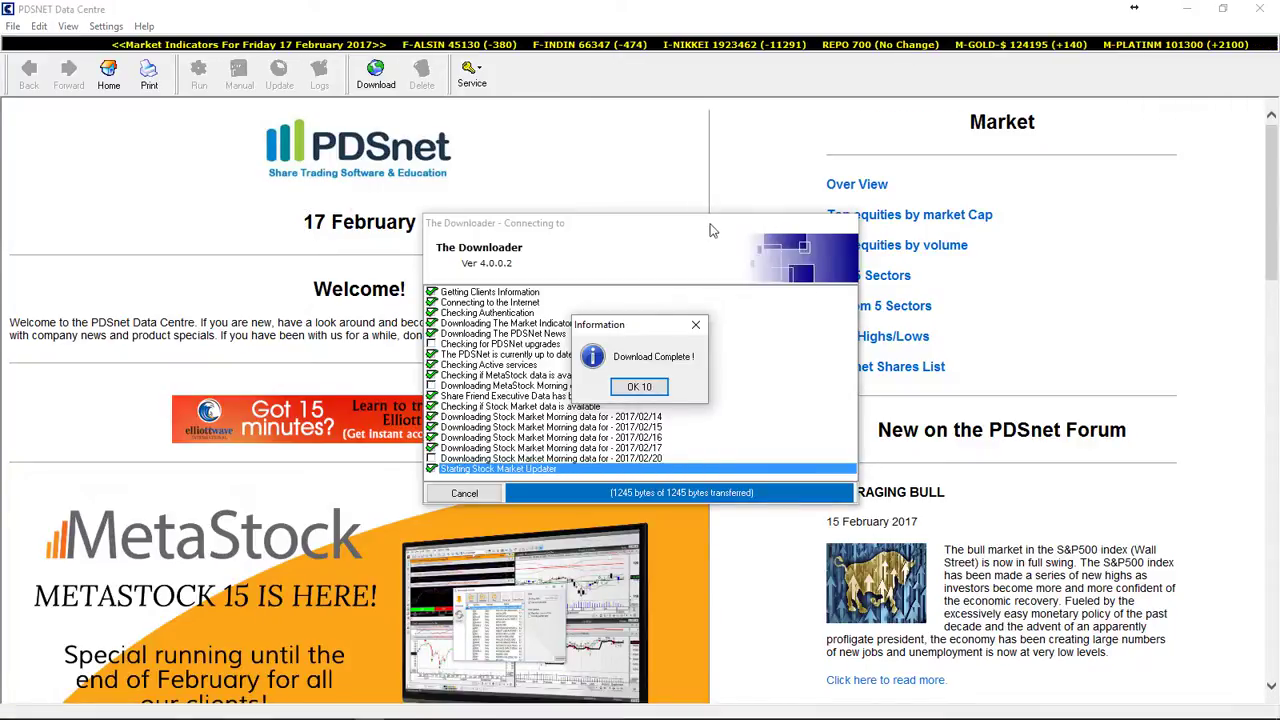
Step: Dismiss the Download Complete message once data through 2017/02/17 has downloaded
click(709, 225)
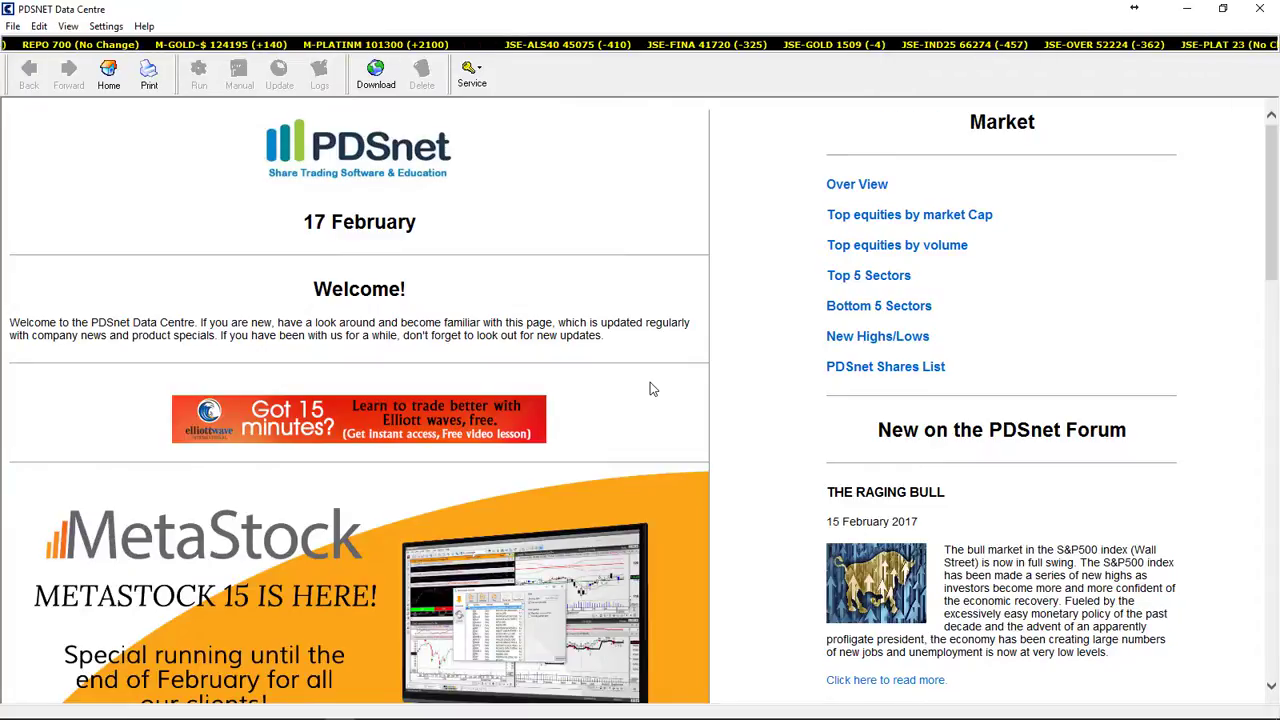
Step: Close PDSNet Data Centre and launch ShareFriend Pro from its desktop icon
click(1262, 12)
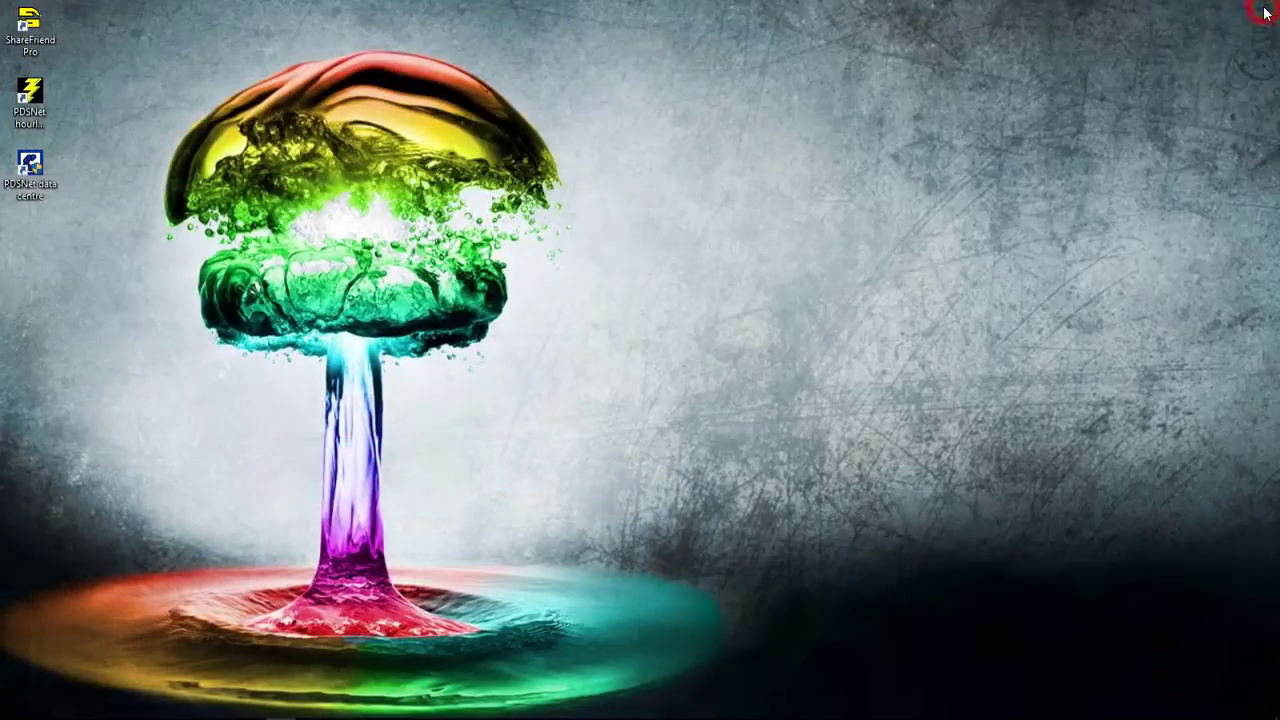
double_click(31, 33)
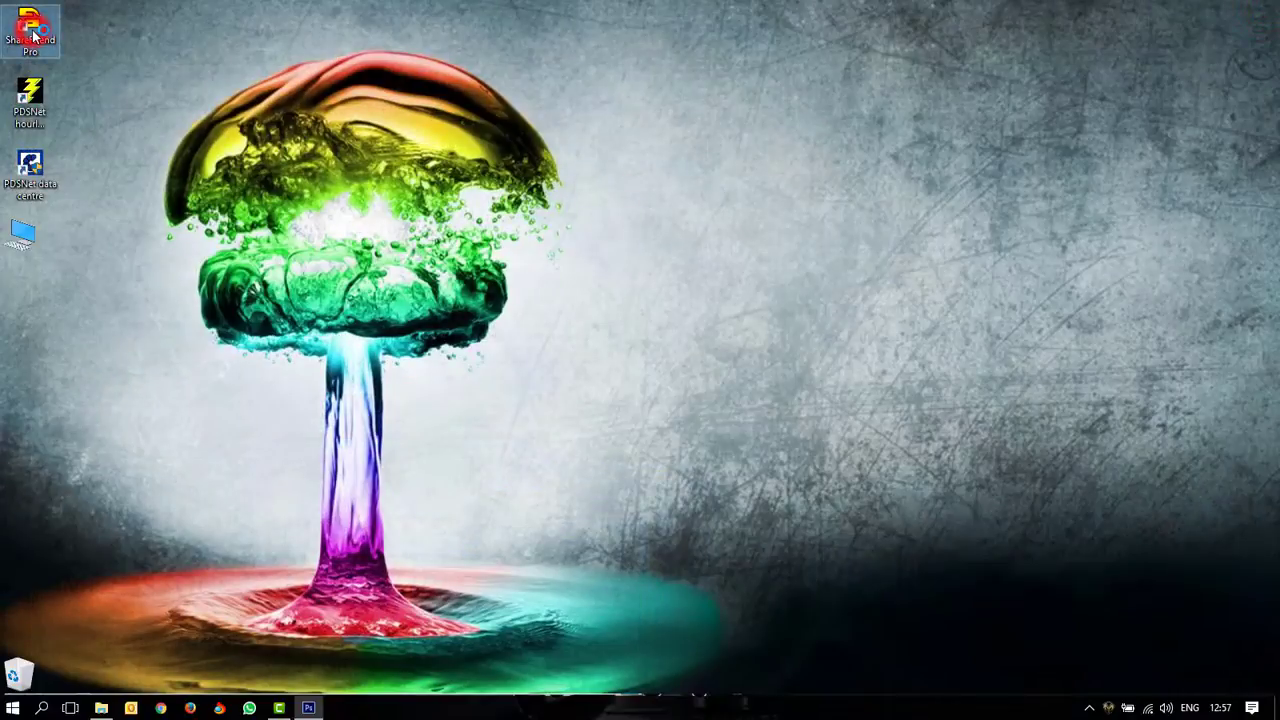